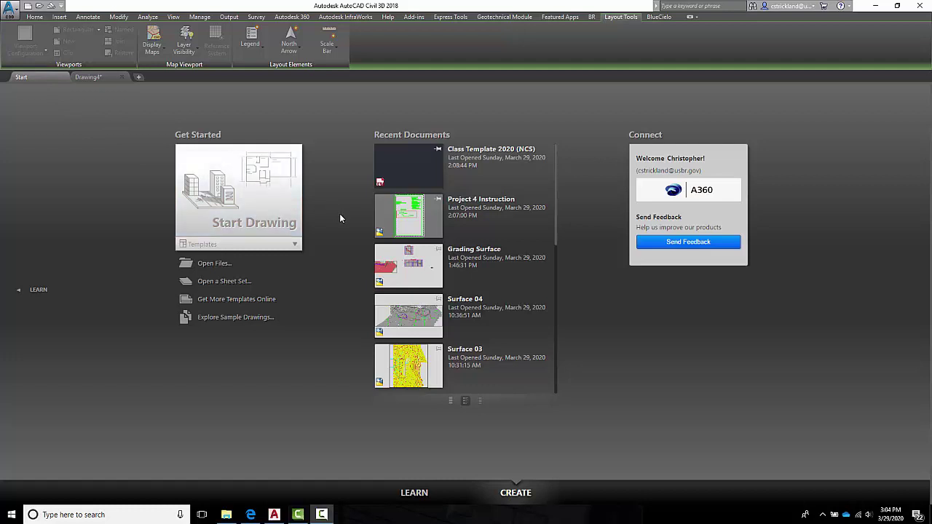
Step: Open the application menu to reach the file commands
click(9, 14)
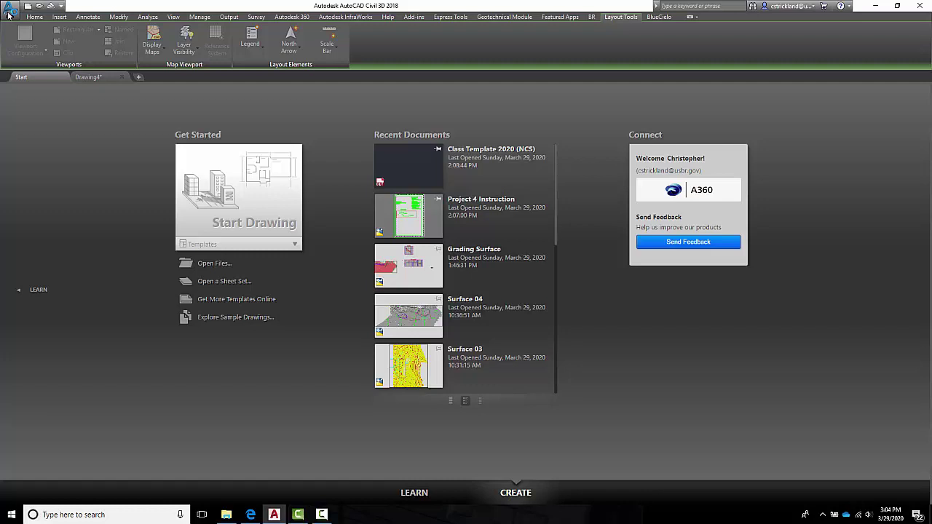
Step: Create a new drawing, Drawing5, from the AutoCAD Civil 3D (Imperial) NCS.dwt template
mouse_move(34, 83)
click(32, 60)
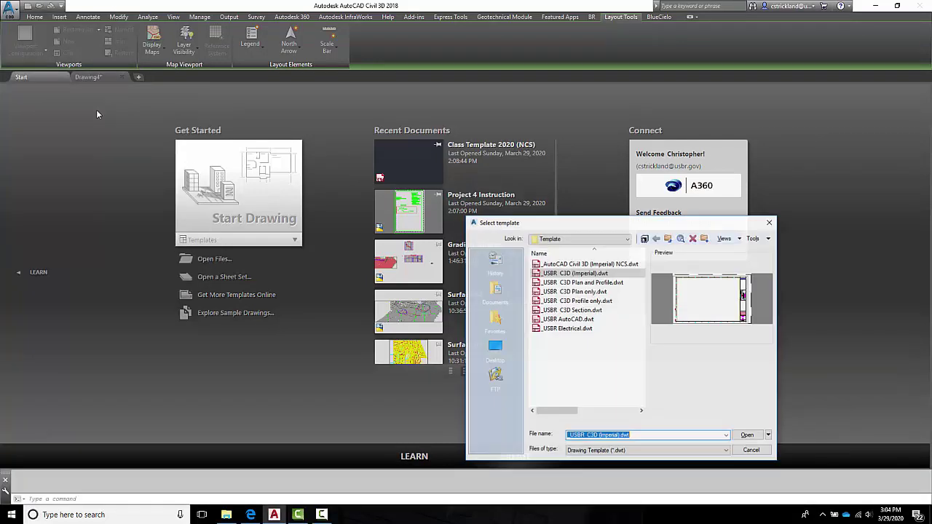
drag(554, 230, 392, 153)
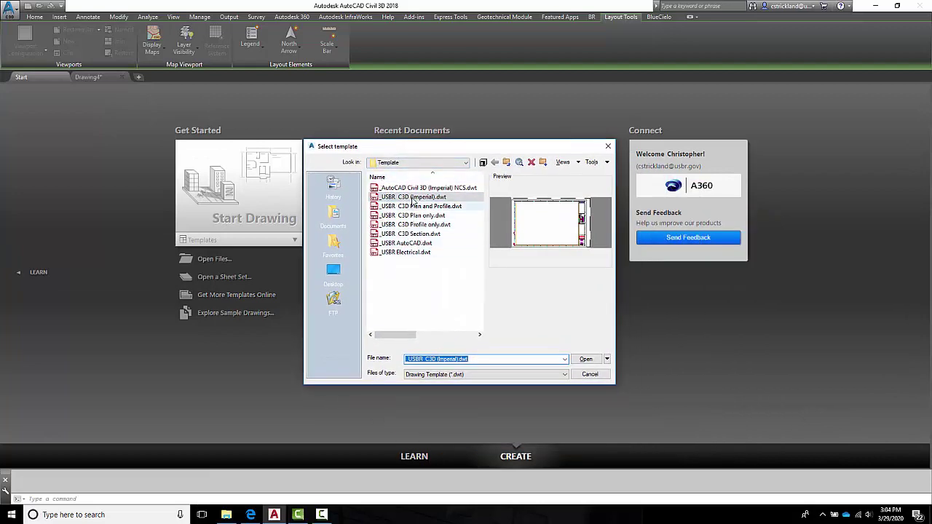
click(401, 188)
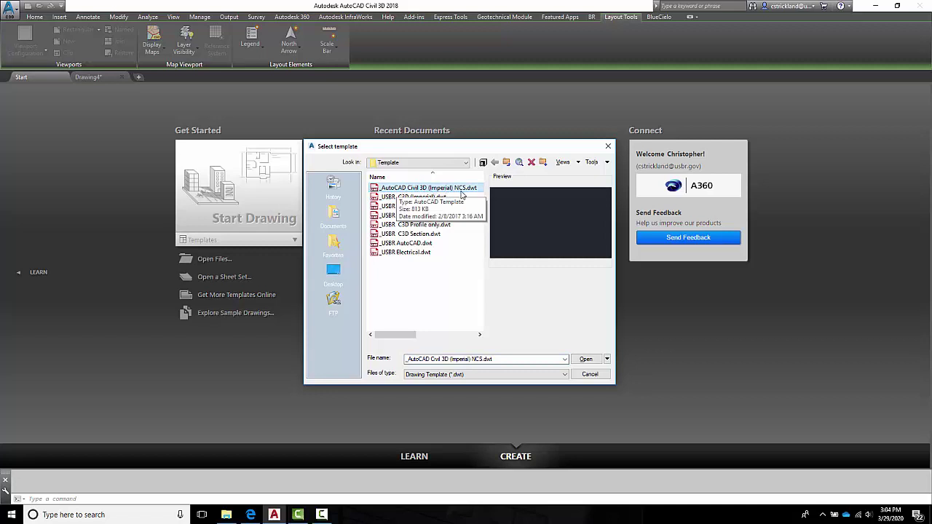
click(587, 359)
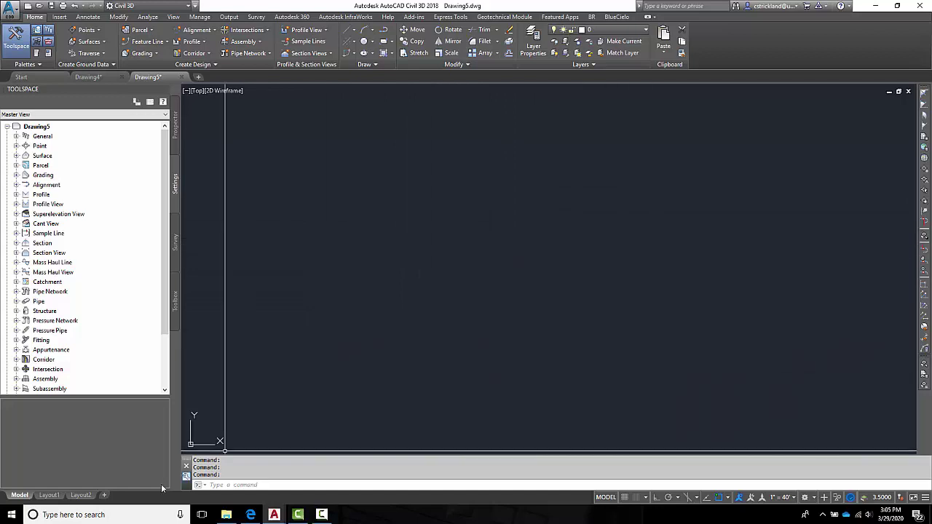
click(49, 495)
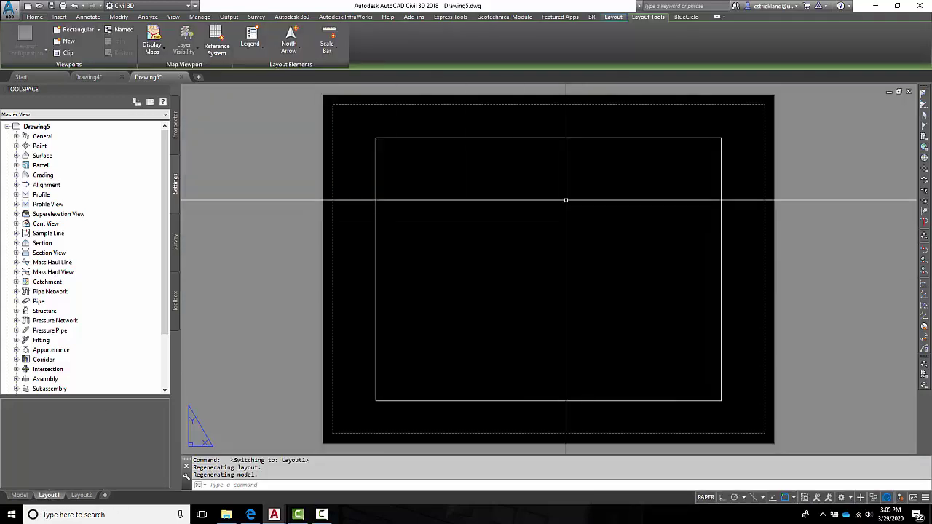
click(82, 496)
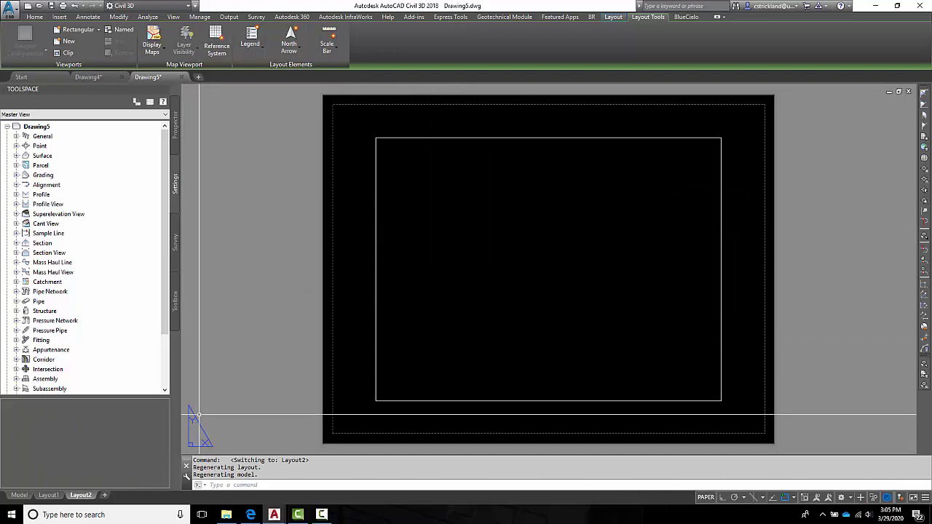
click(49, 495)
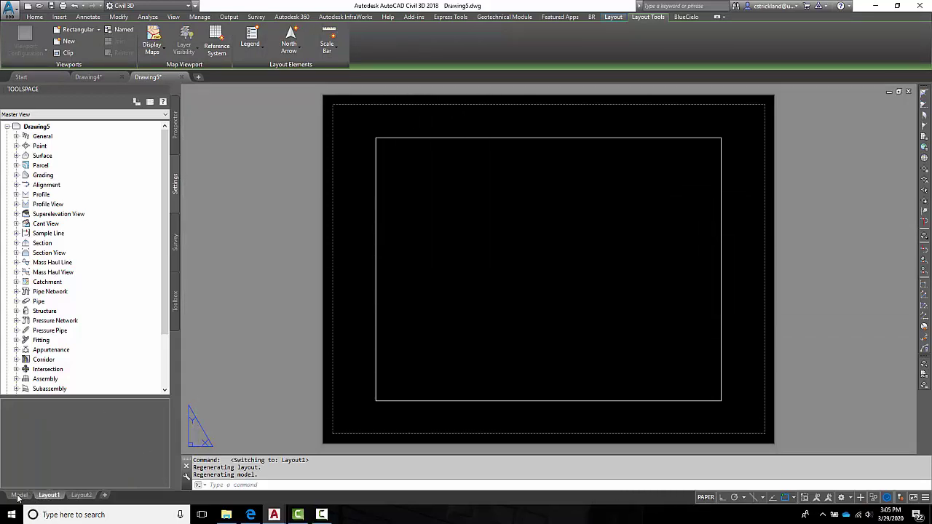
click(19, 495)
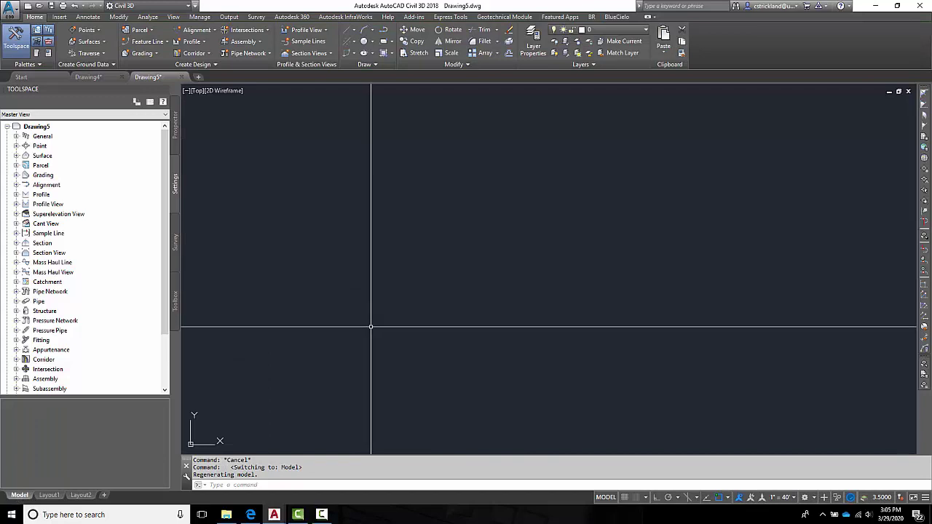
click(175, 135)
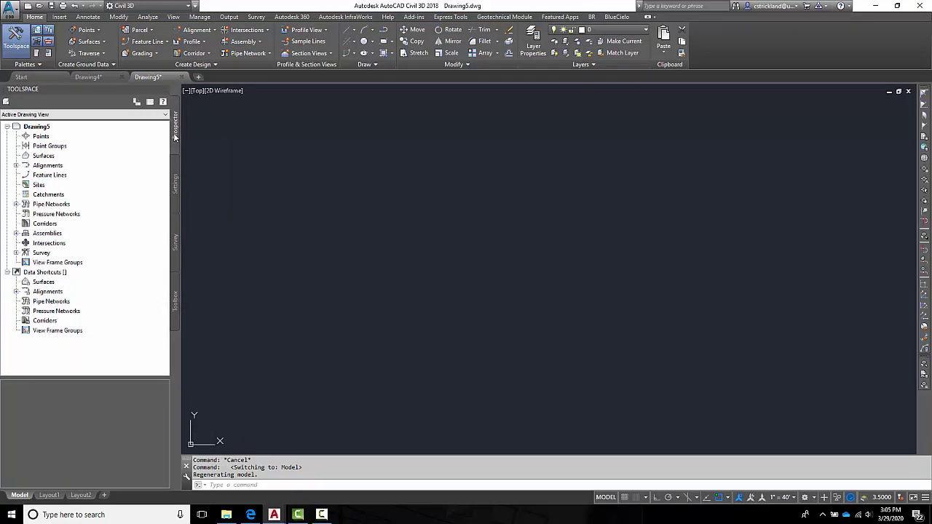
click(16, 165)
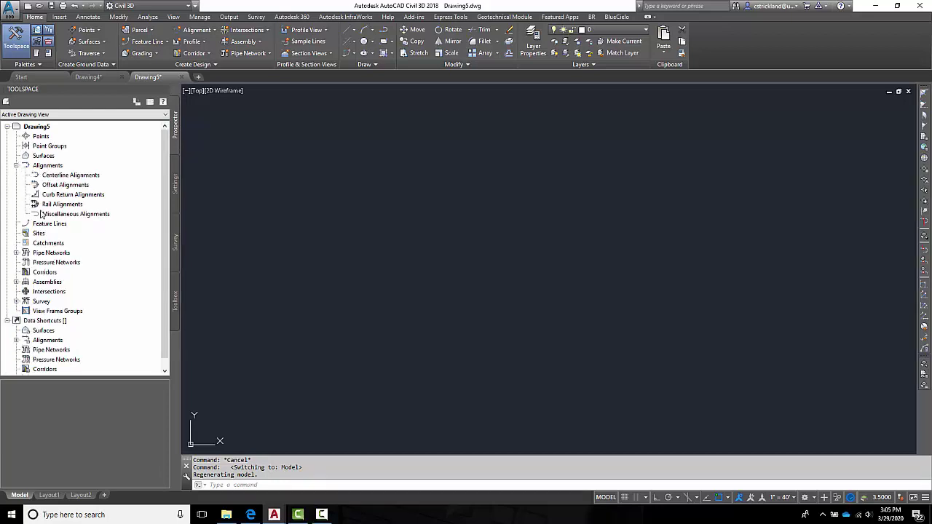
click(17, 165)
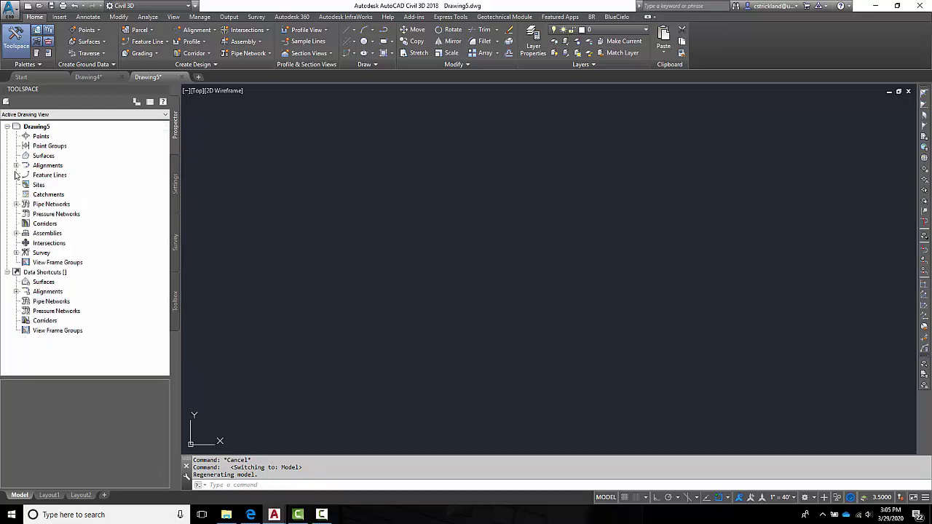
Step: In Toolspace Settings, browse the Surface styles and the surface Contour label styles
click(175, 187)
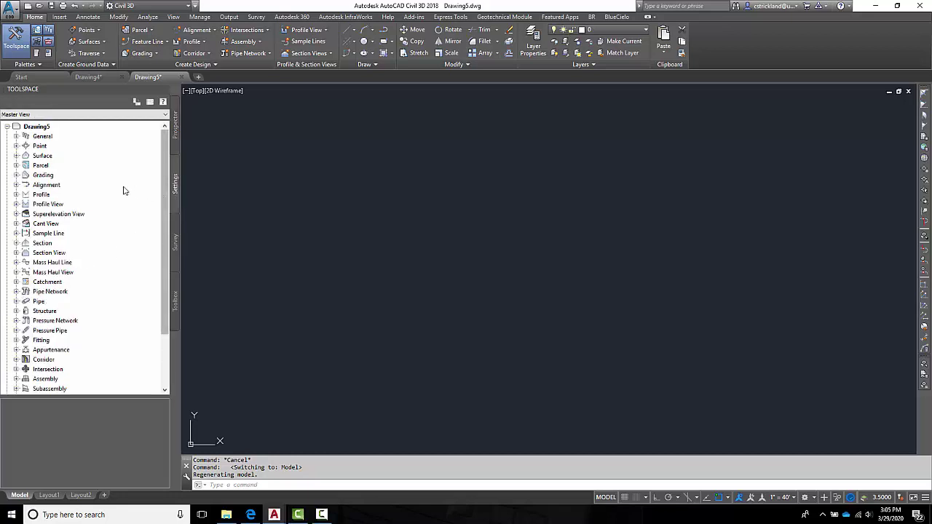
click(17, 156)
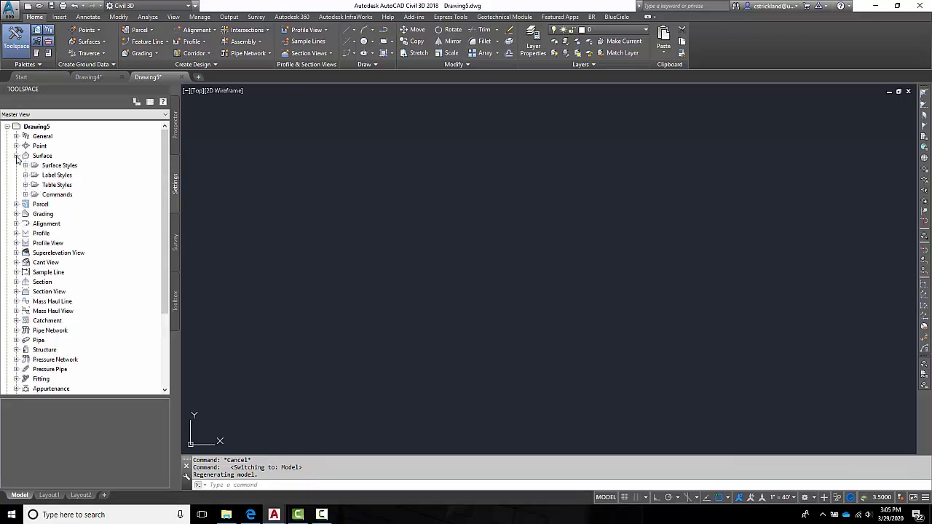
click(26, 165)
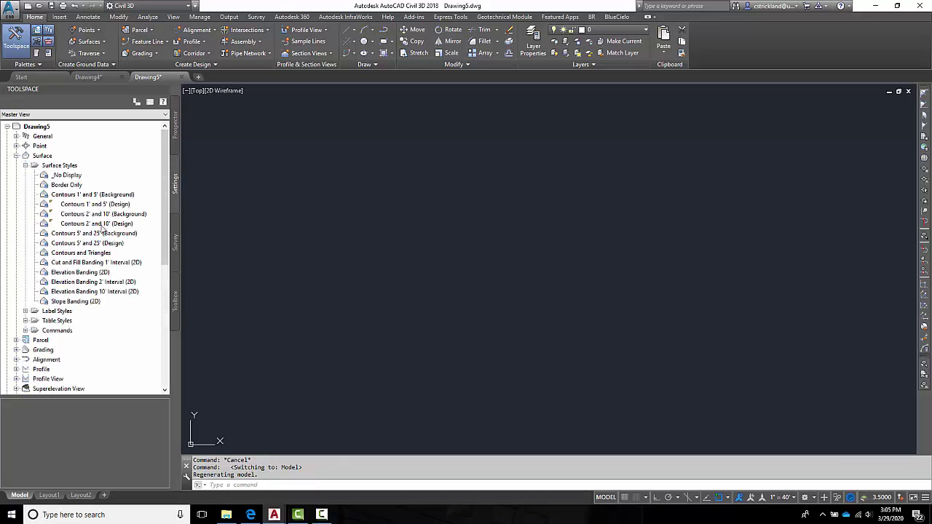
click(24, 165)
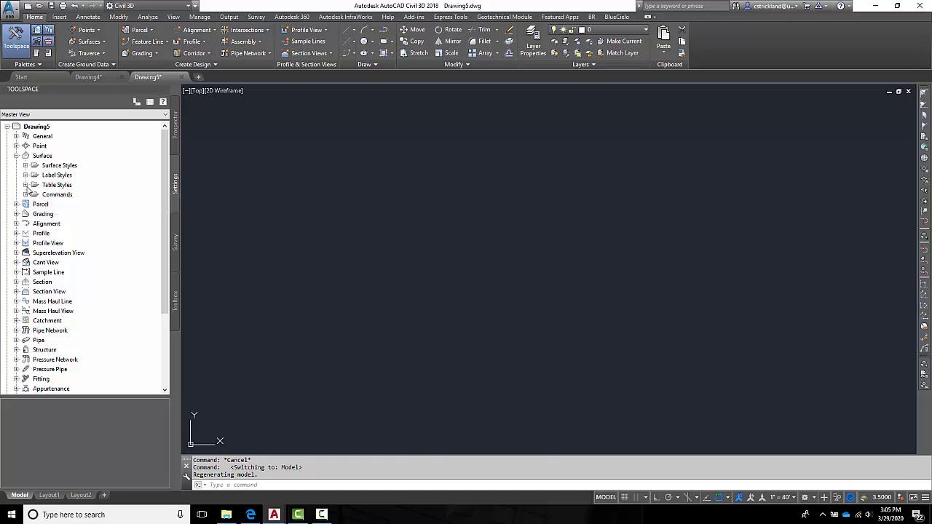
click(25, 175)
click(35, 185)
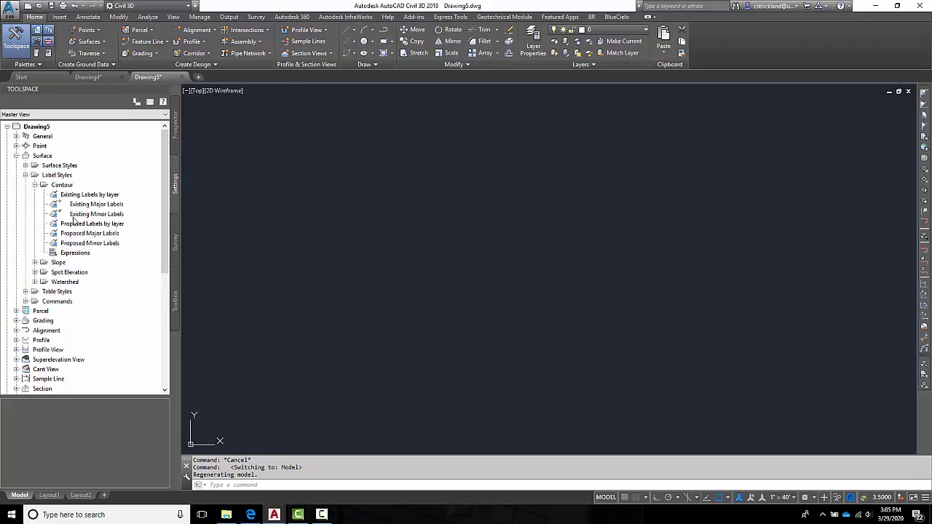
click(26, 175)
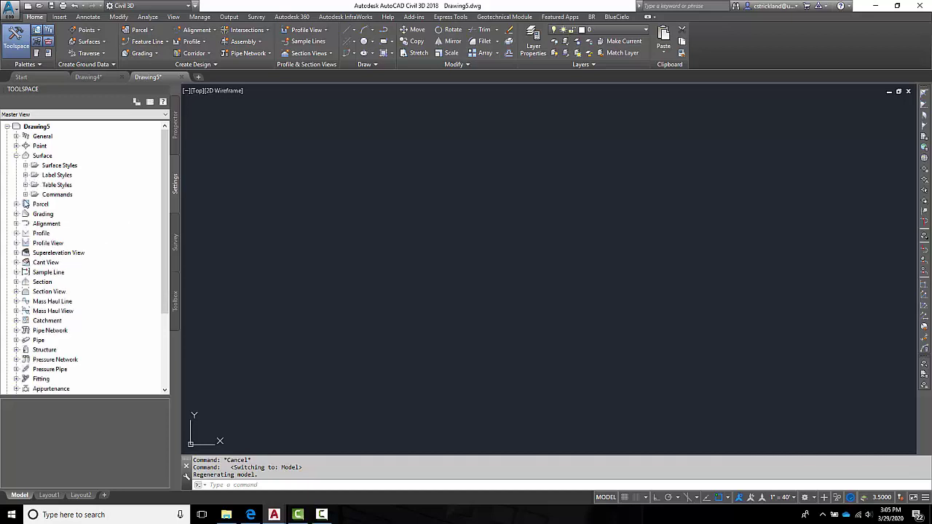
click(16, 156)
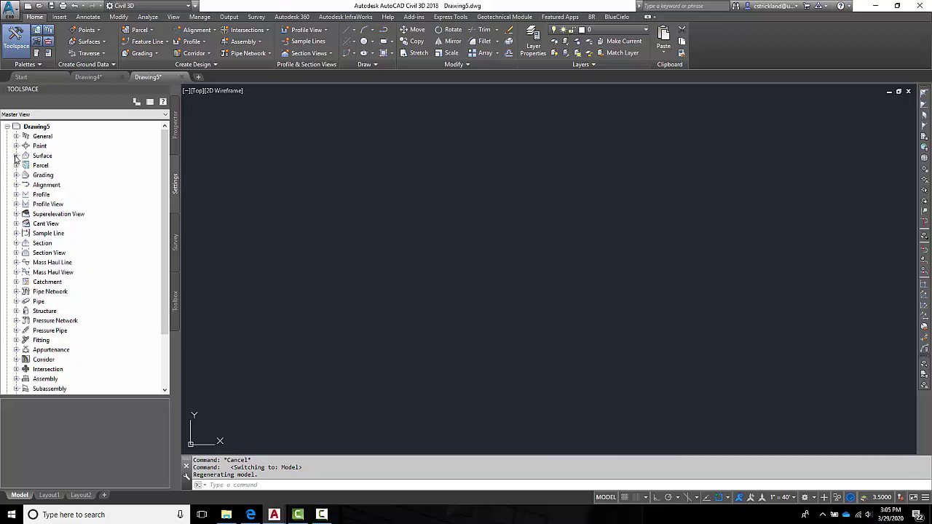
Step: Browse the Profile and Profile View styles, then return to the Prospector view
click(16, 195)
click(25, 205)
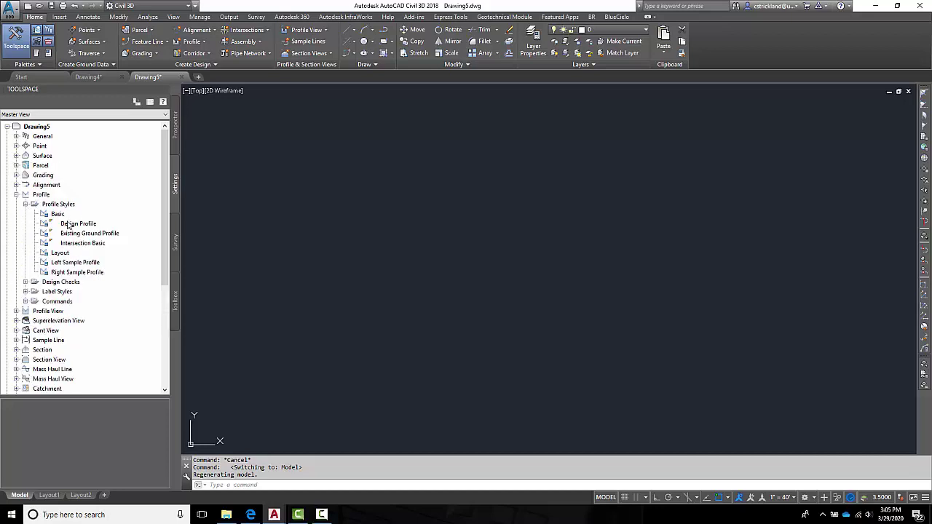
click(25, 204)
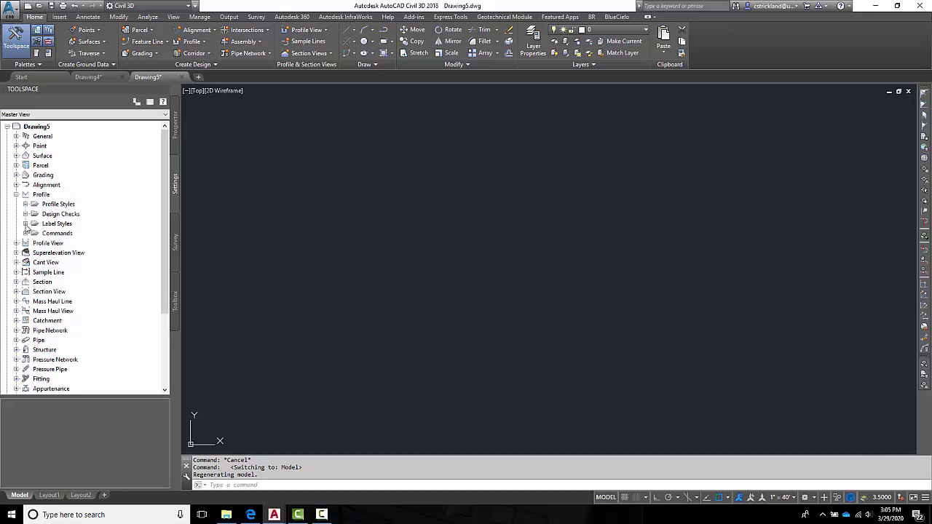
click(17, 194)
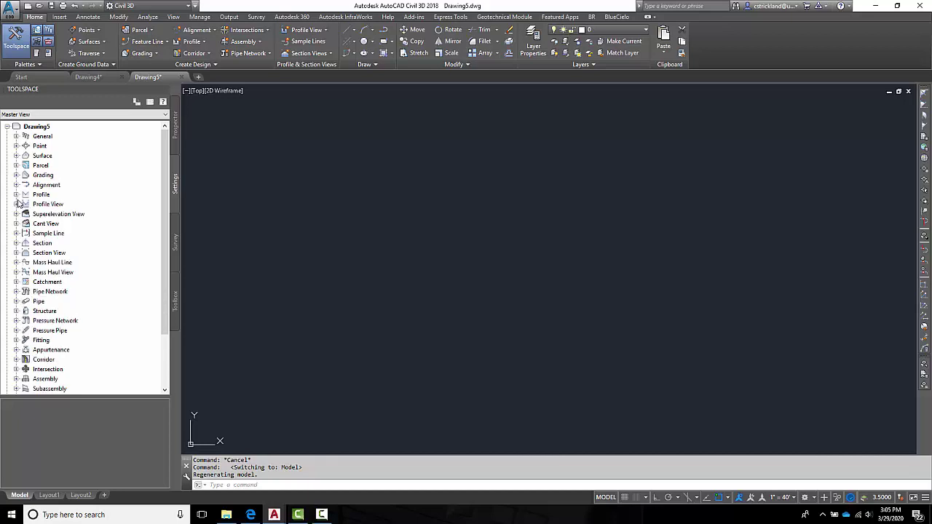
click(16, 205)
click(26, 214)
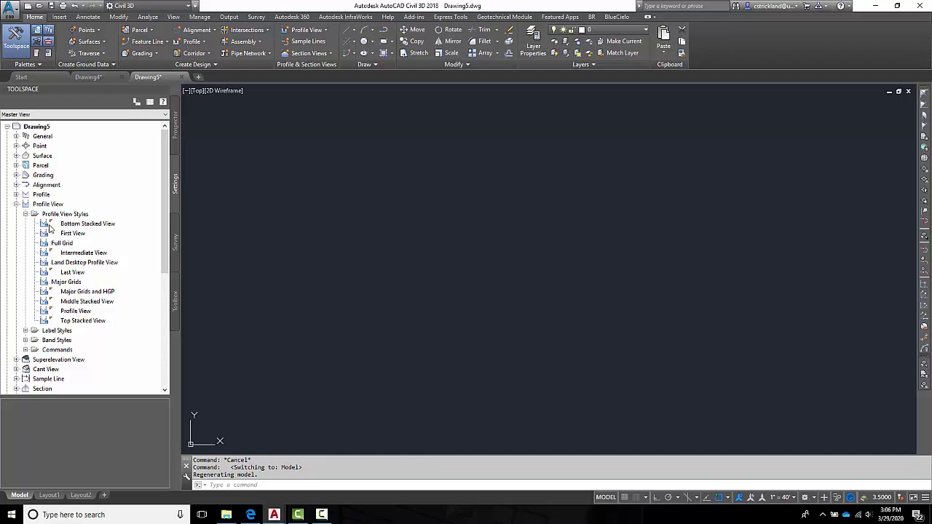
click(17, 204)
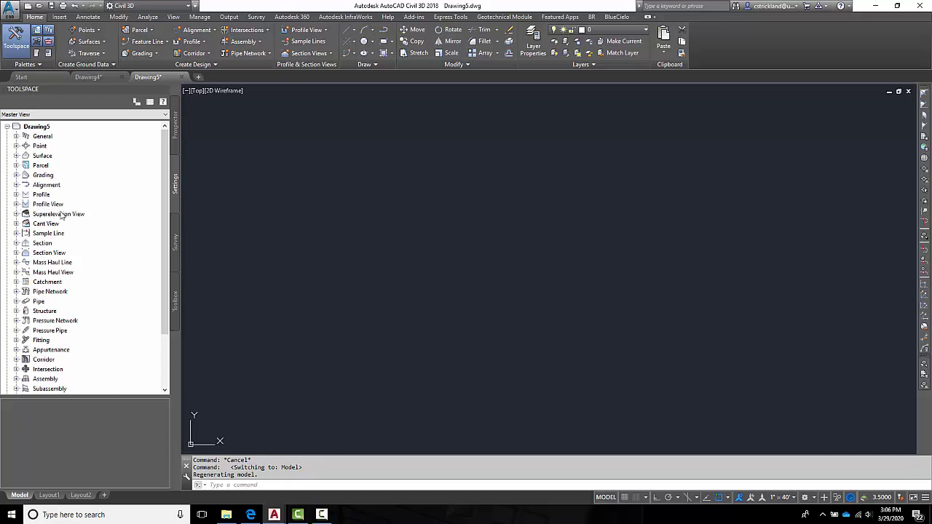
click(176, 135)
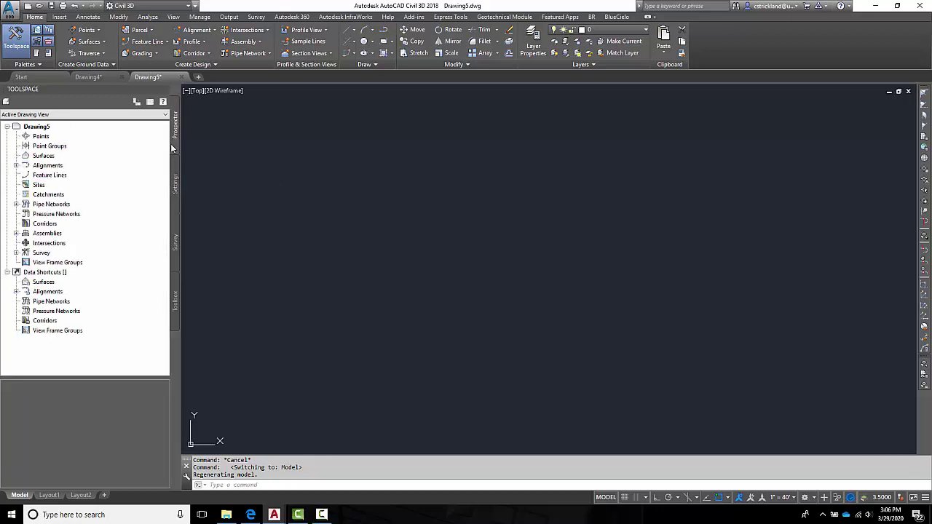
Step: Rename Layout1 to 'Full 23x34' and display its paper sheet
click(62, 497)
right_click(58, 496)
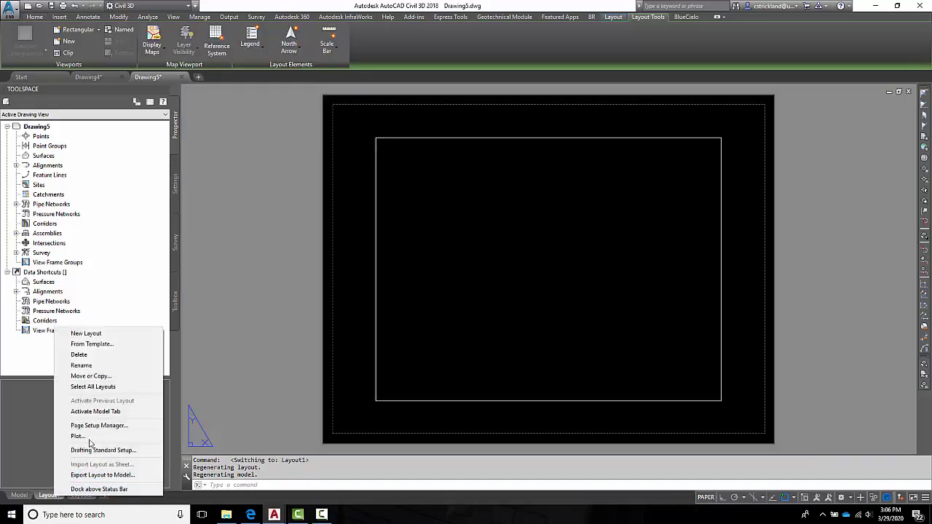
click(94, 366)
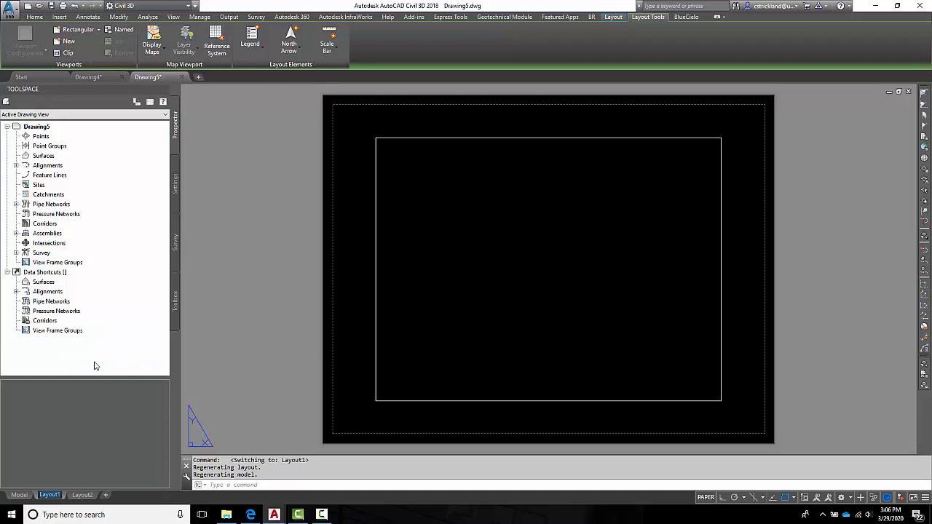
text(Full)
key(BackSpace)
key(BackSpace)
key(BackSpace)
text(ull 24)
key(BackSpace)
text(3x34)
click(290, 365)
click(269, 351)
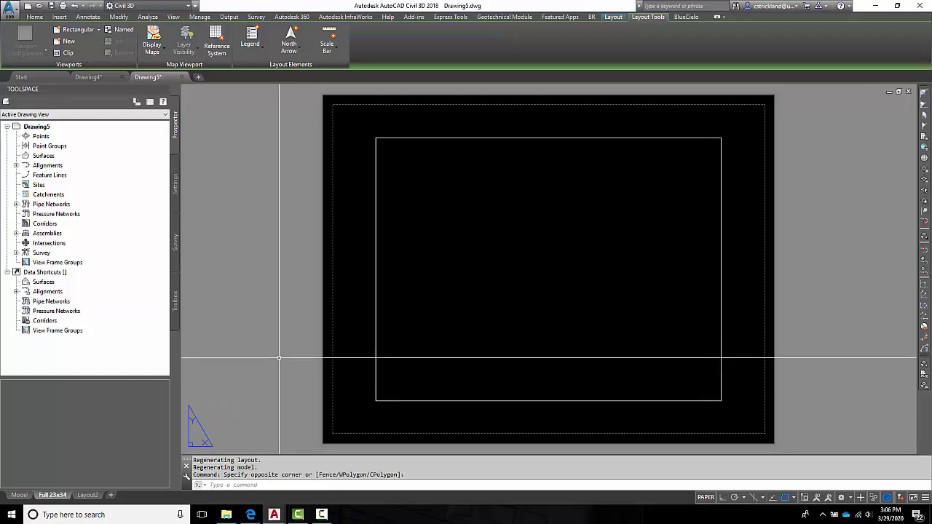
Step: Open the Page Setup Manager from the Full 23x34 layout's right-click menu
right_click(58, 495)
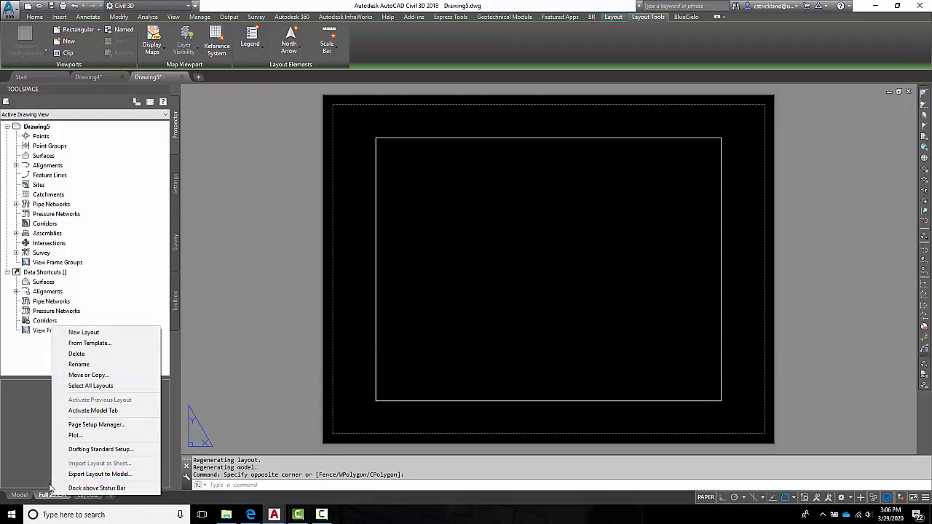
click(95, 426)
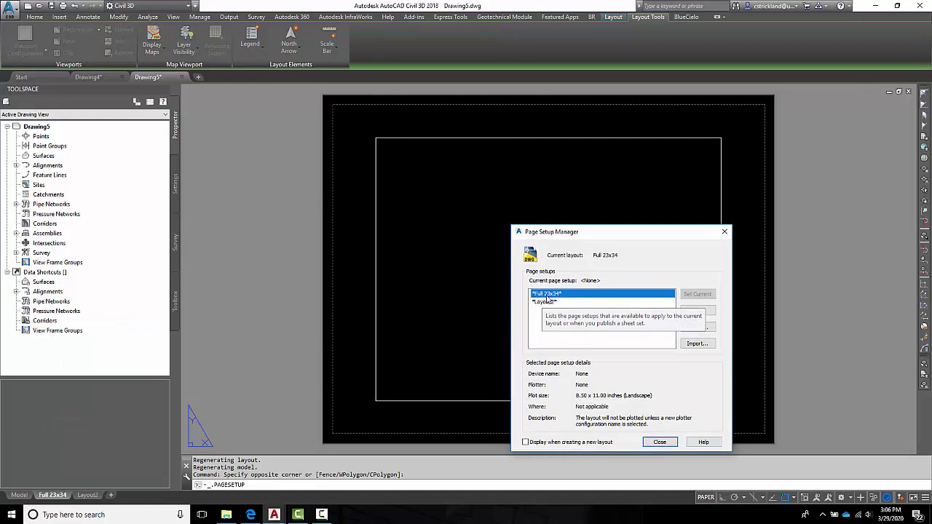
Step: Set the Full 23x34 page setup to DWG To PDF.pc3 on ARCH D (36.00 x 24.00 Inches) paper
click(697, 327)
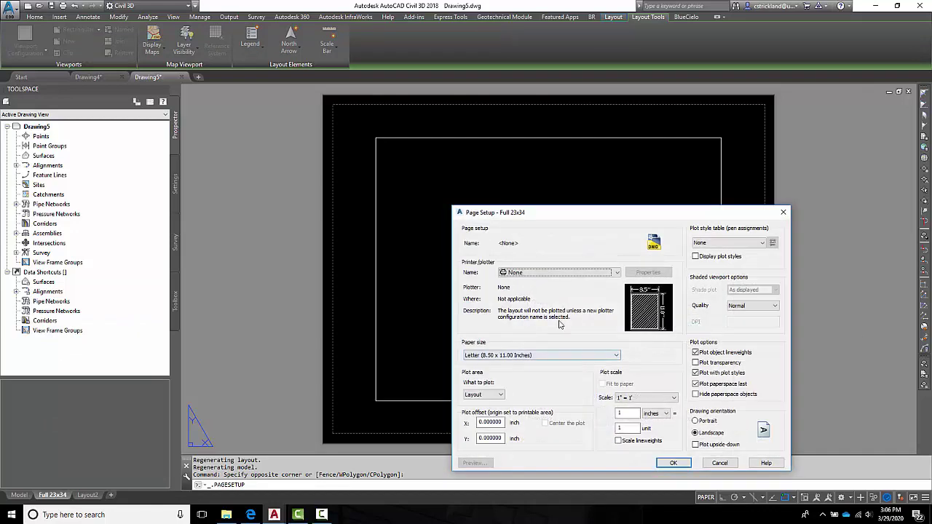
drag(560, 223, 469, 147)
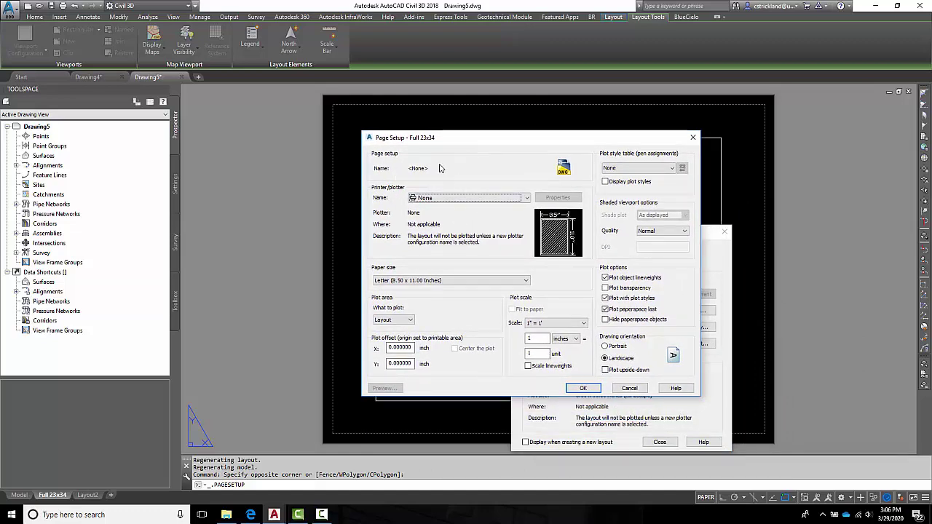
click(453, 198)
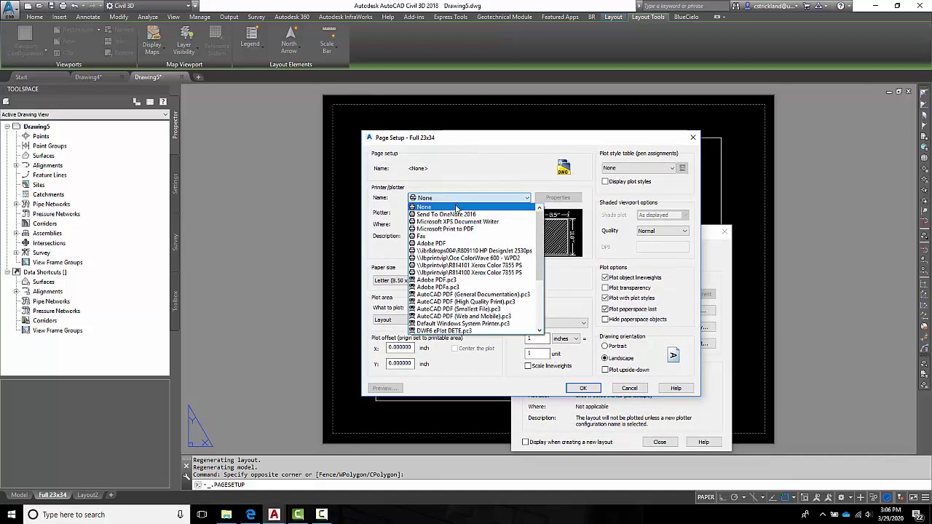
scroll(462, 268, down, 3)
scroll(462, 268, down, 1)
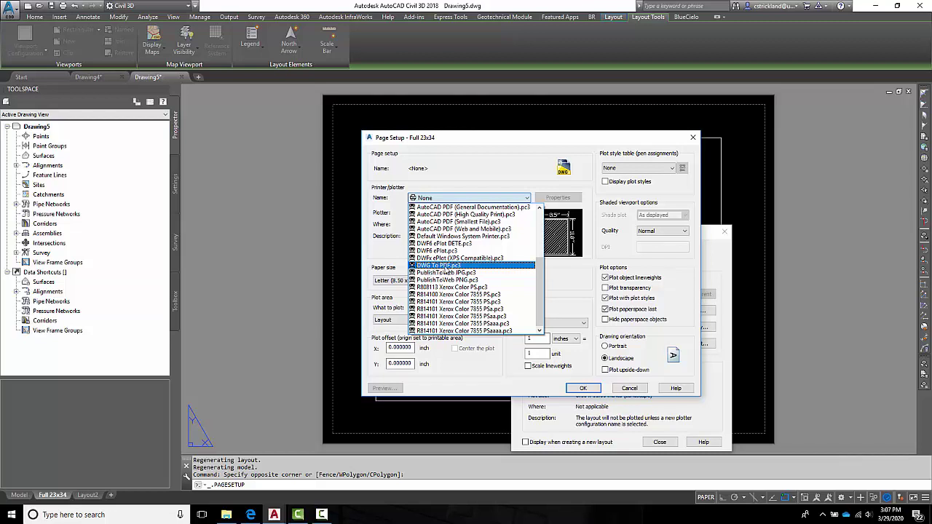
click(445, 267)
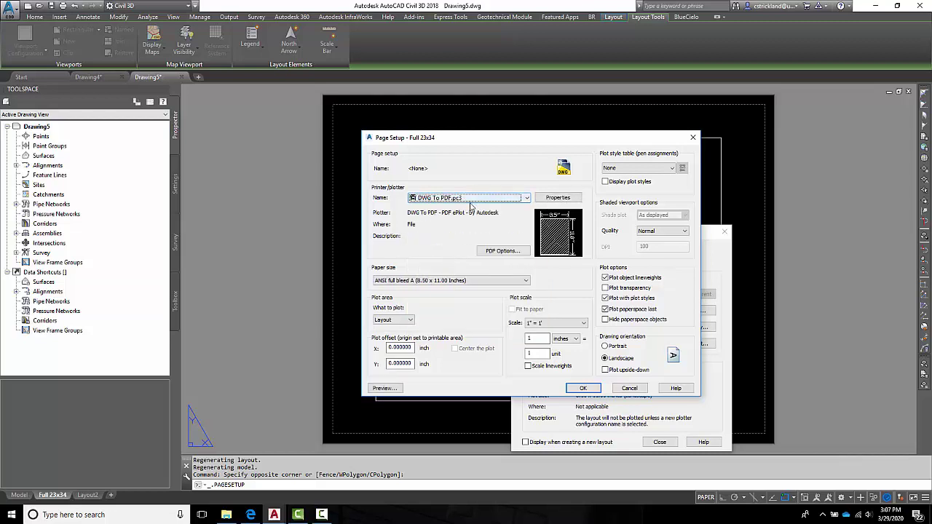
click(471, 198)
scroll(477, 269, up, 5)
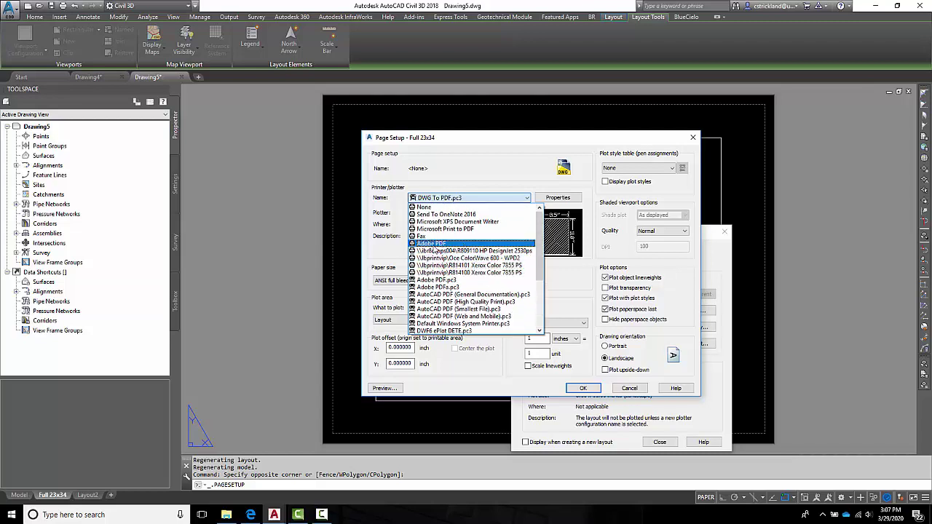
click(493, 199)
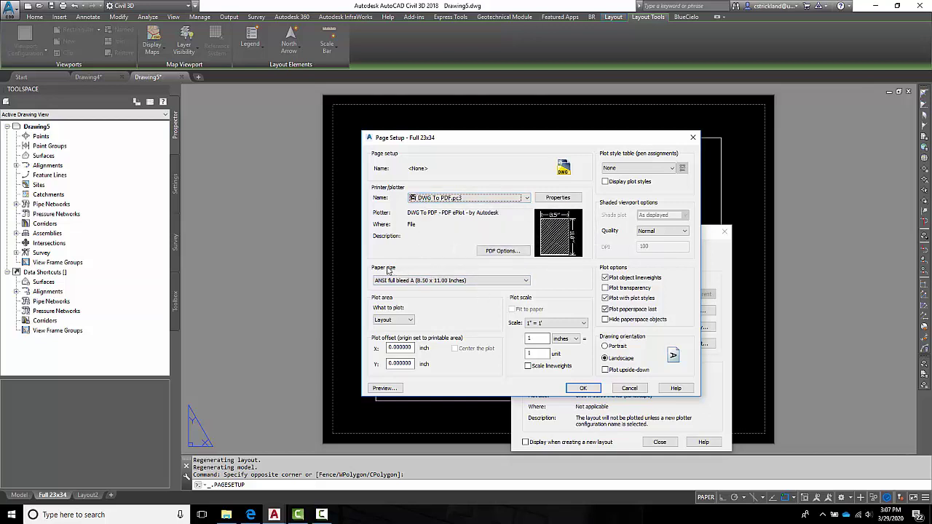
click(477, 281)
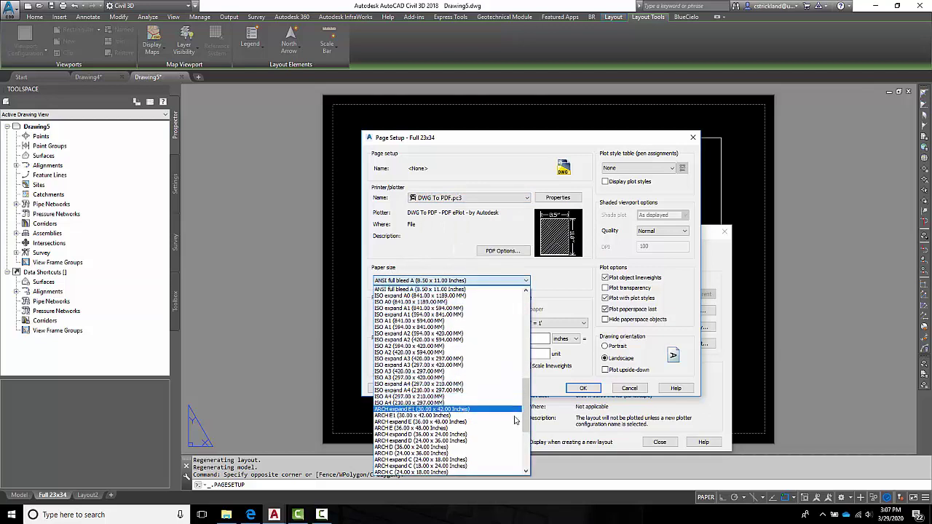
drag(520, 416, 521, 437)
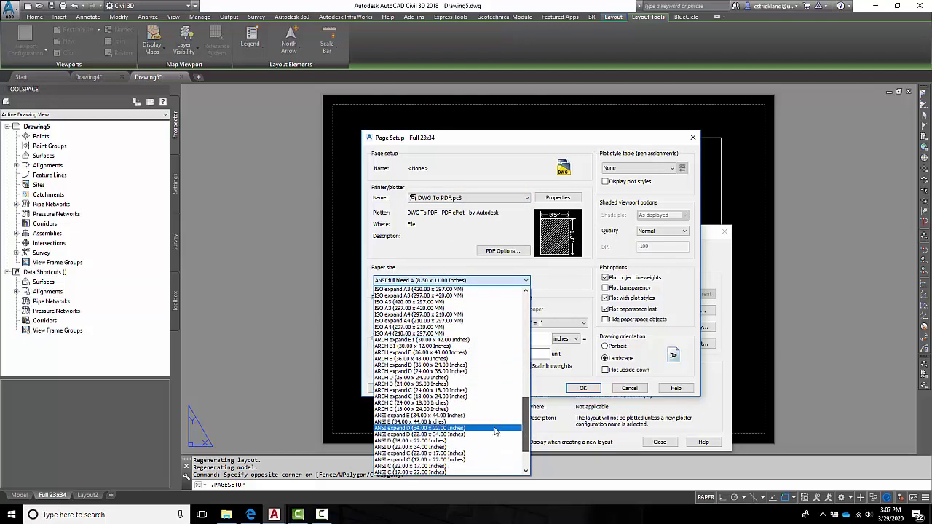
click(411, 378)
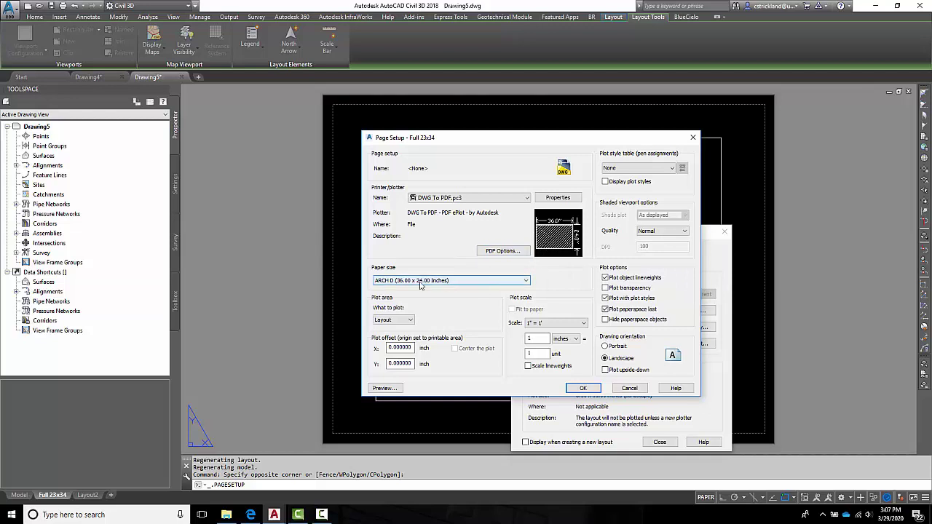
Step: Plot Extents, centered on the paper, with the monochrome.ctb plot style, and apply
click(397, 321)
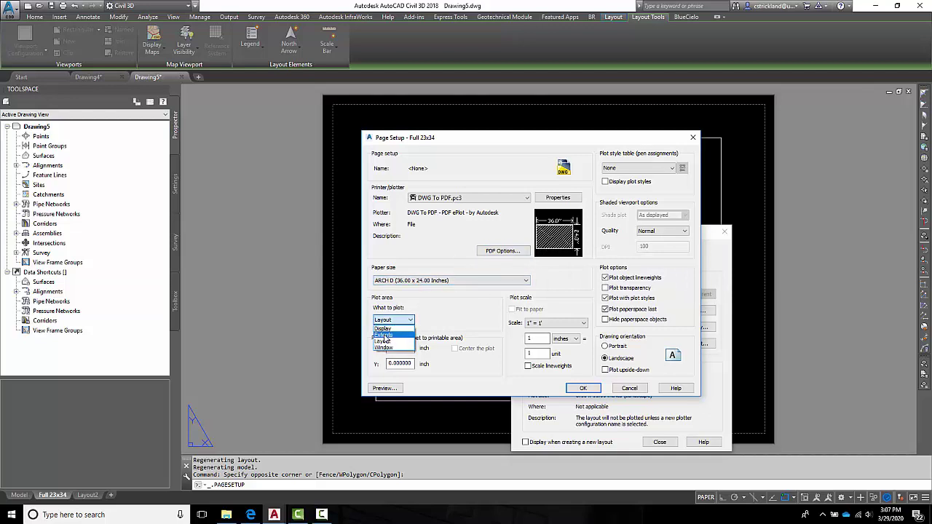
click(384, 335)
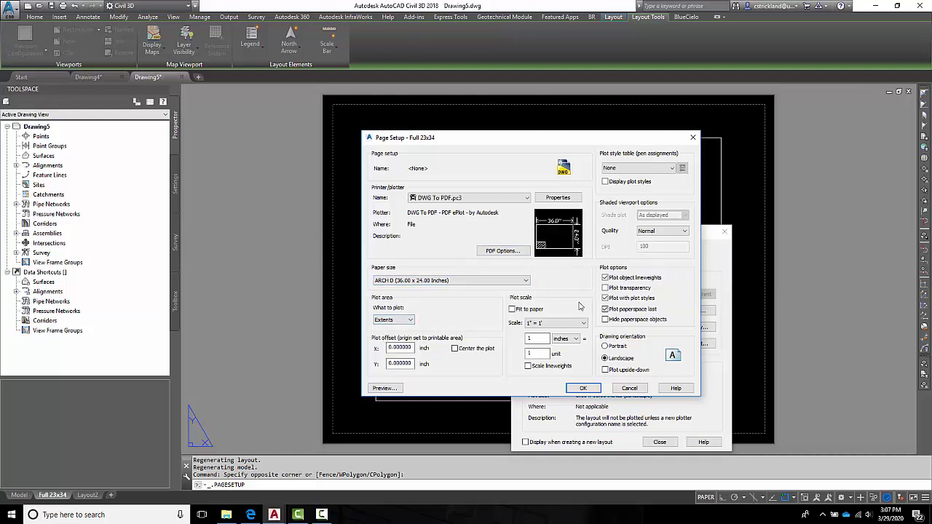
click(455, 351)
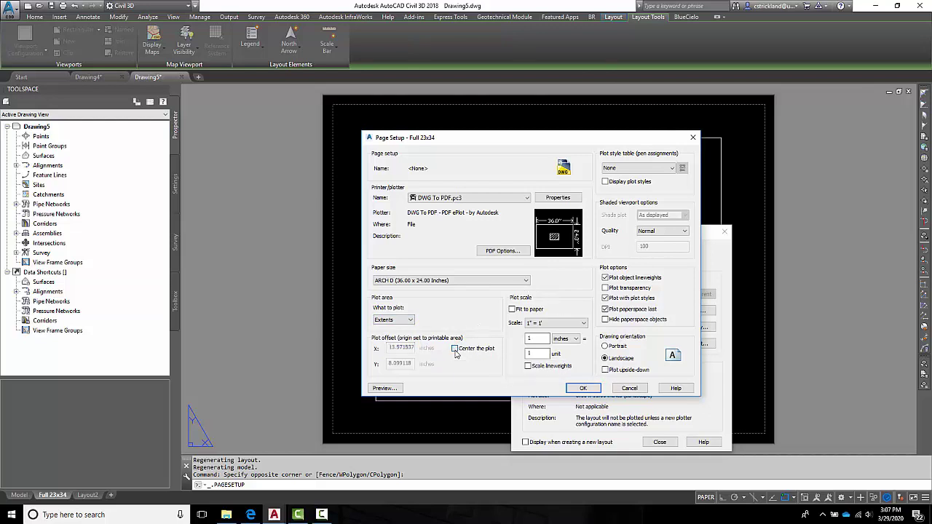
click(625, 169)
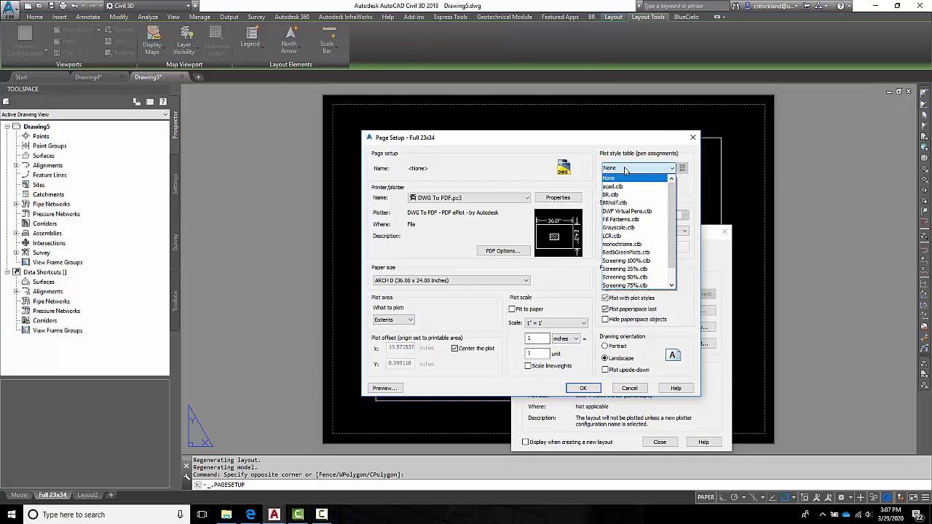
click(624, 246)
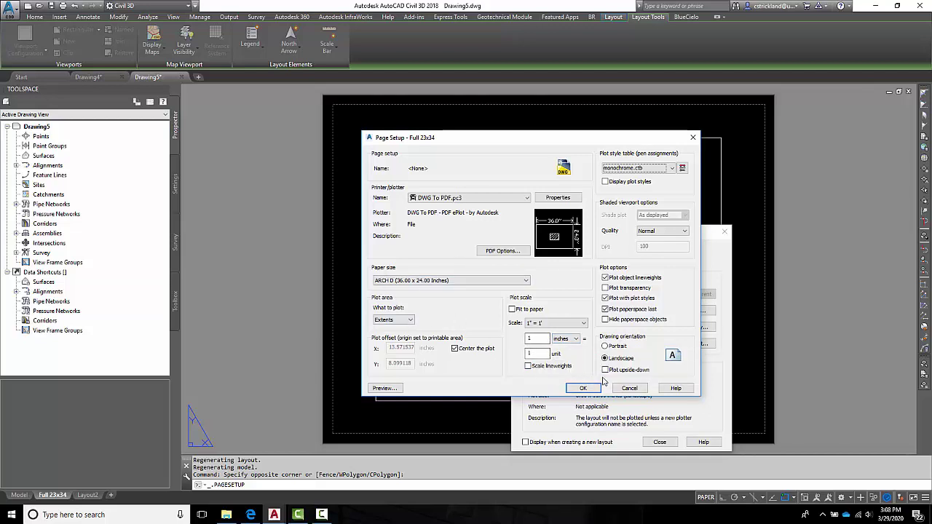
click(583, 389)
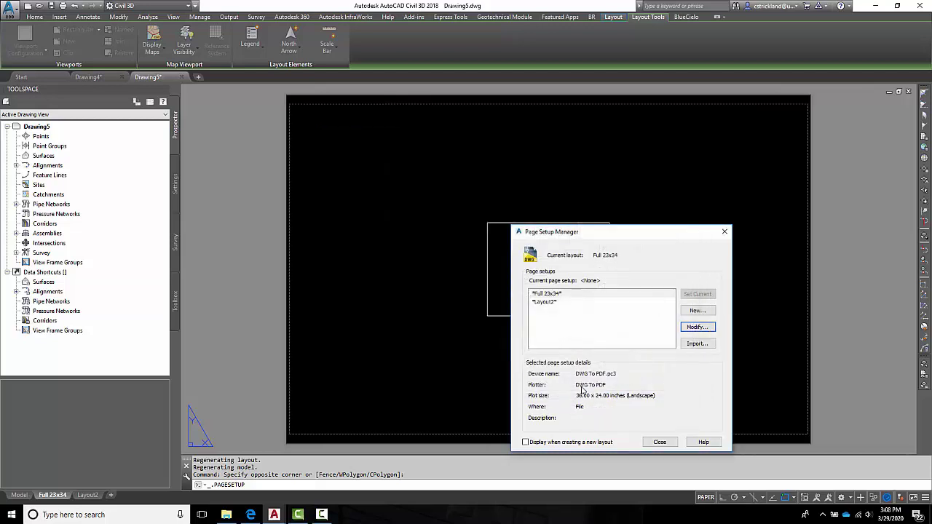
Step: Close the Page Setup Manager and put the sheet's viewport on layer C-ANNO-VFRM
click(659, 443)
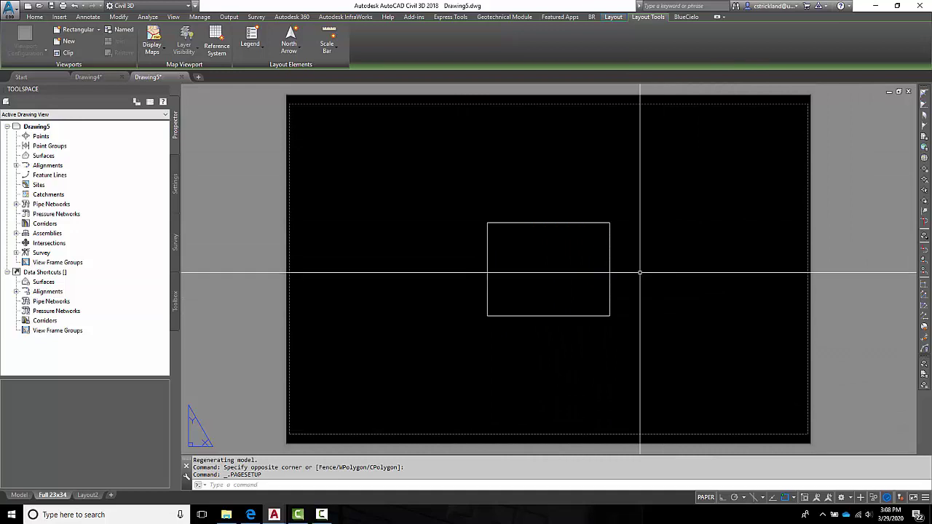
click(593, 324)
click(577, 312)
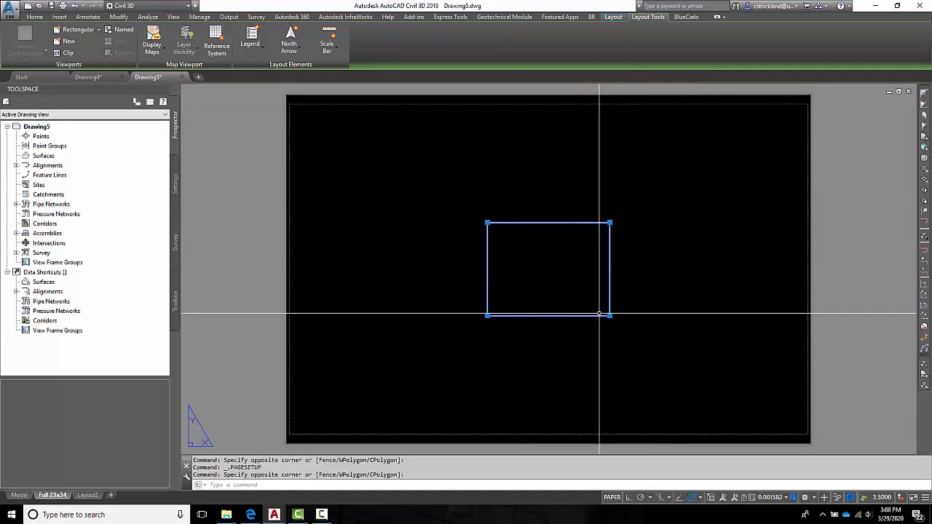
double_click(599, 315)
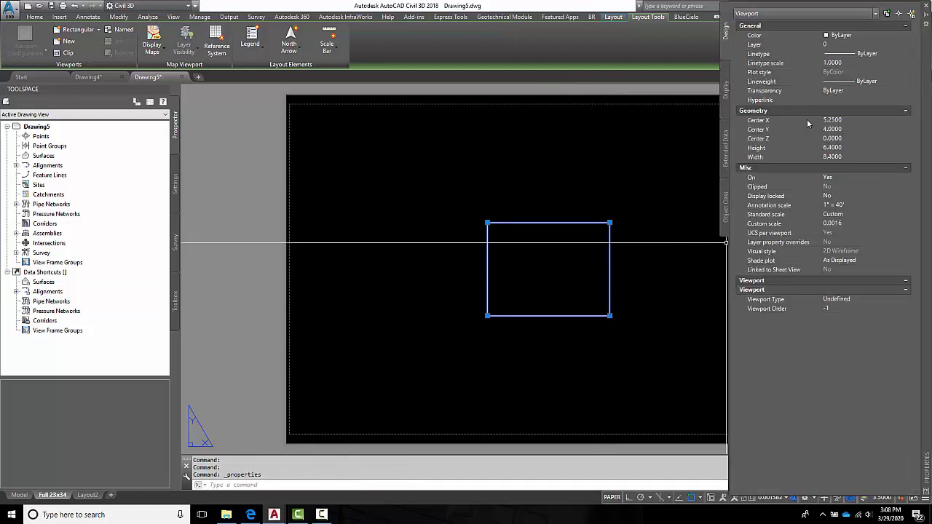
click(863, 45)
click(907, 67)
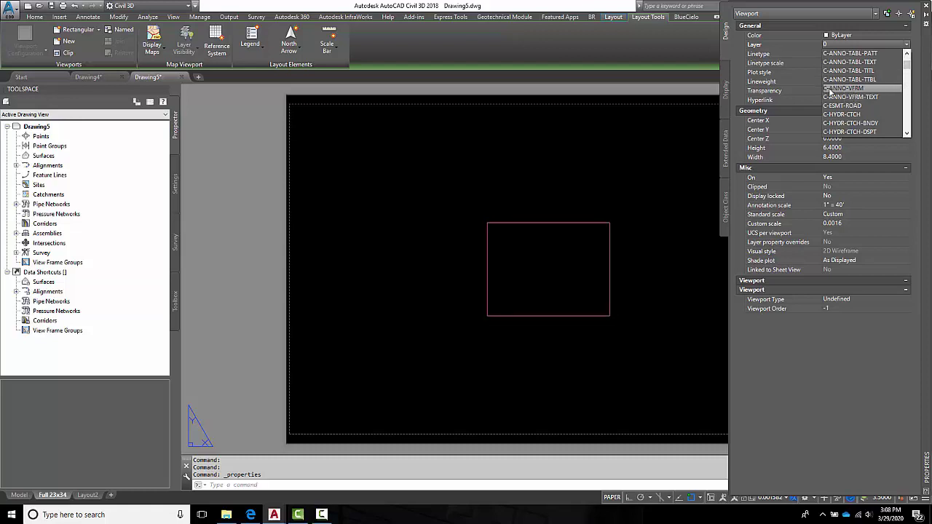
click(867, 89)
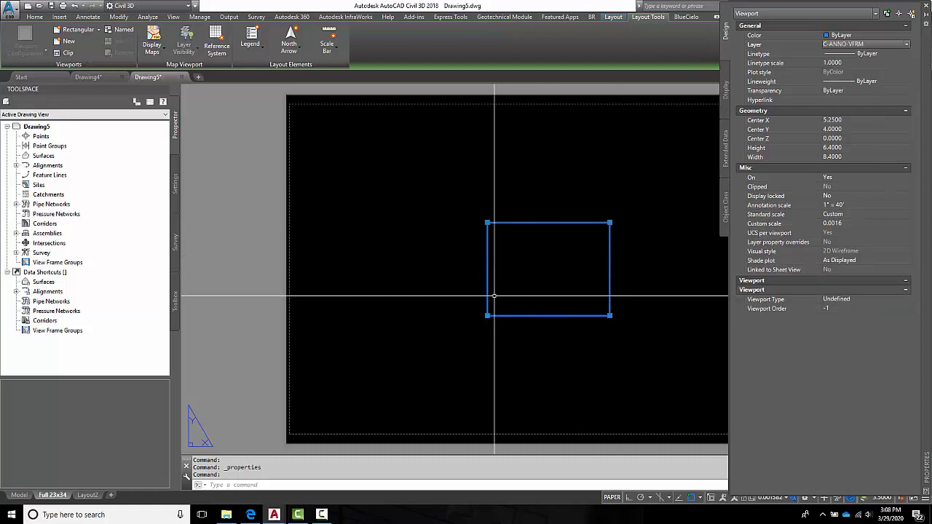
middle_drag(475, 303, 431, 302)
scroll(429, 313, down, 2)
key(Escape)
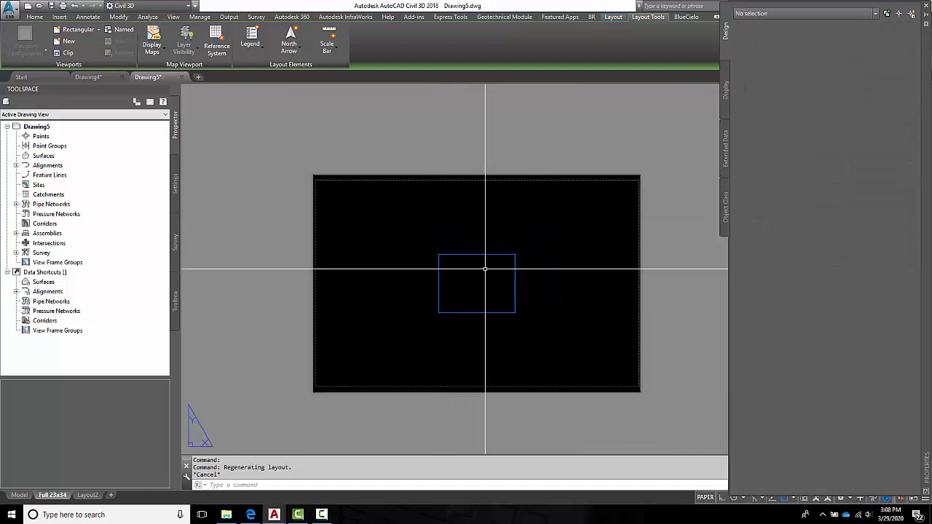
click(927, 6)
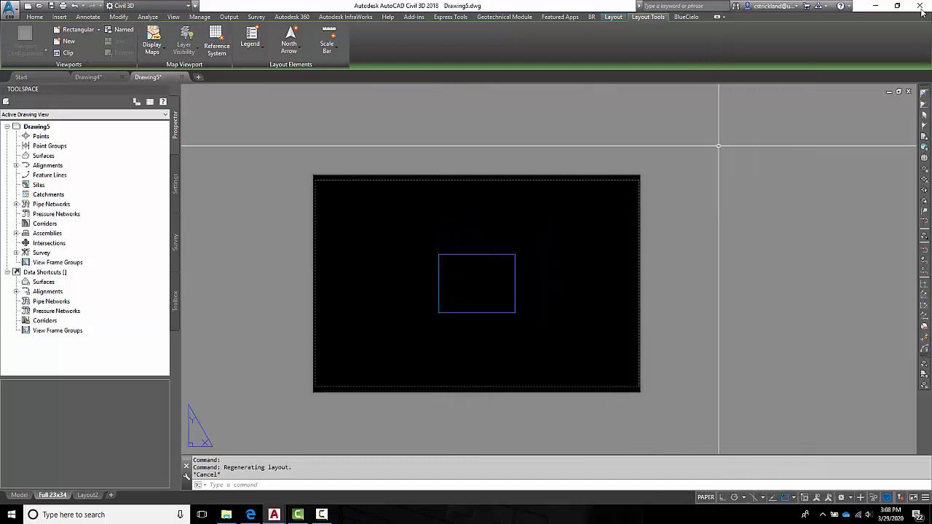
middle_click(716, 196)
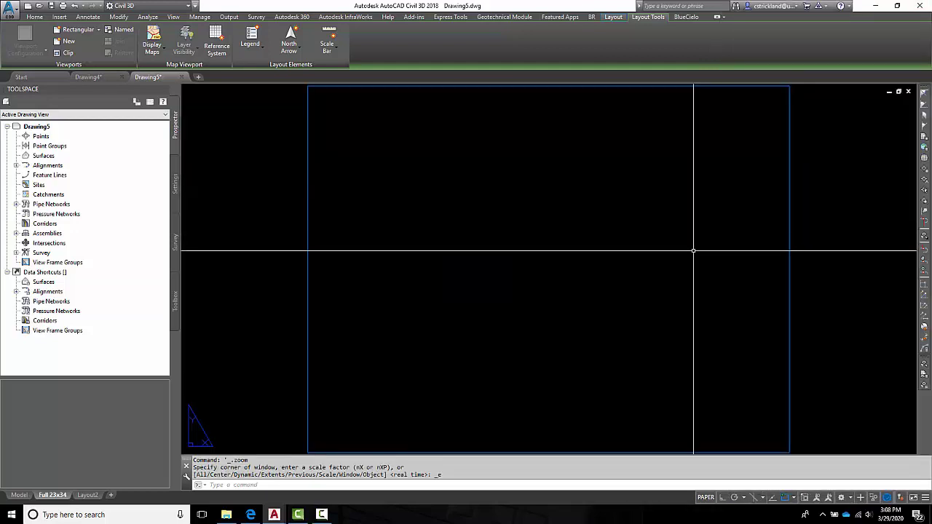
scroll(677, 253, down, 6)
middle_drag(676, 252, 585, 256)
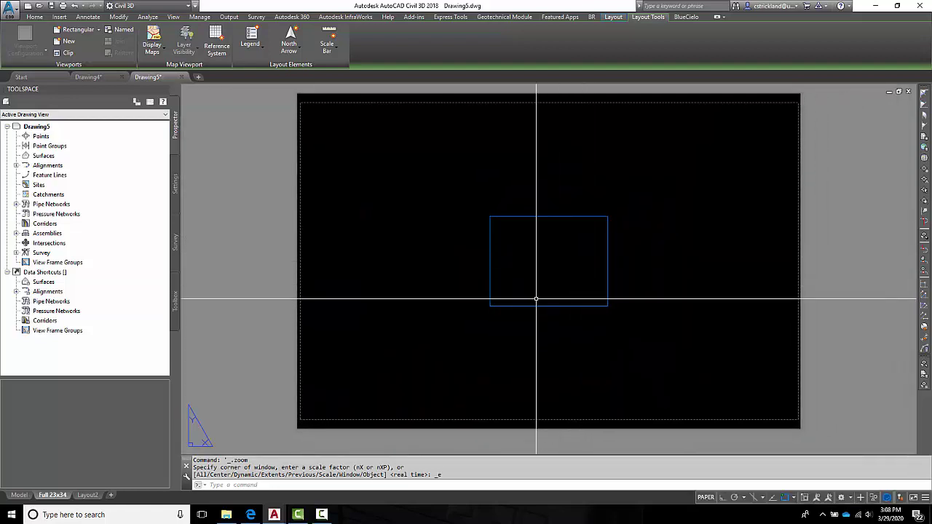
key(Escape)
key(Escape)
key(Escape)
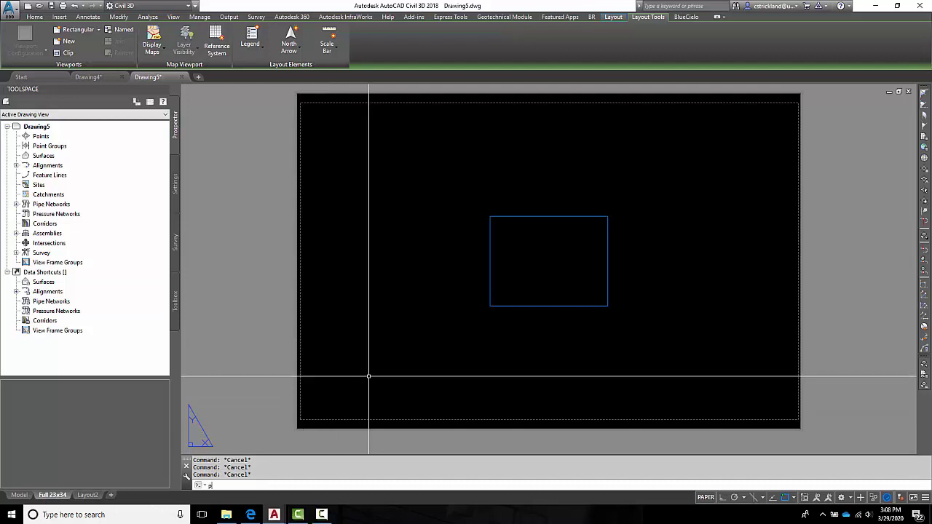
Step: Draw a closed 34 x 22 polyline border from the sheet's lower-left corner with Ortho on
text(l)
key(Return)
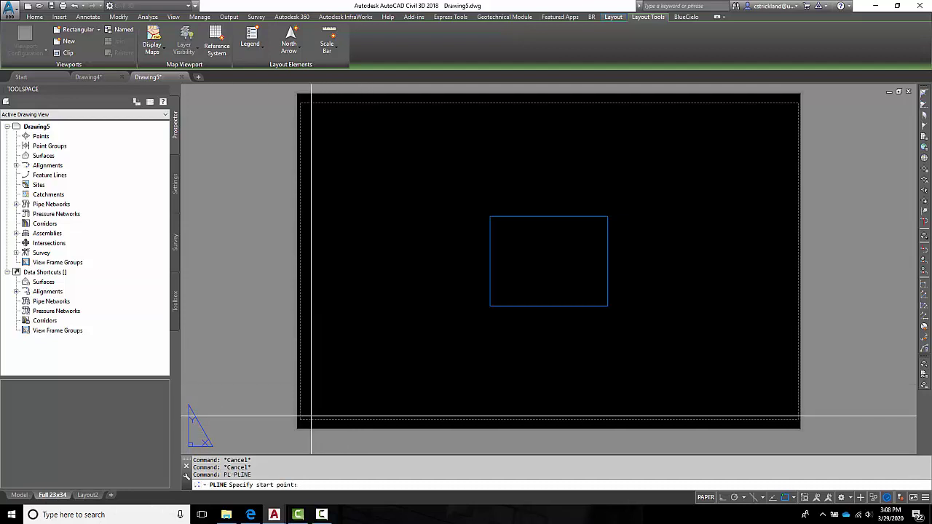
click(300, 421)
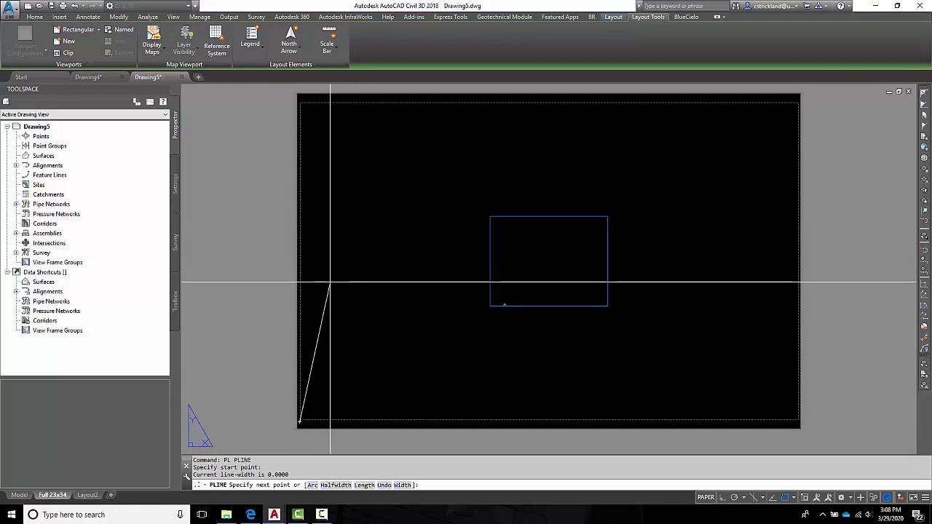
key(F8)
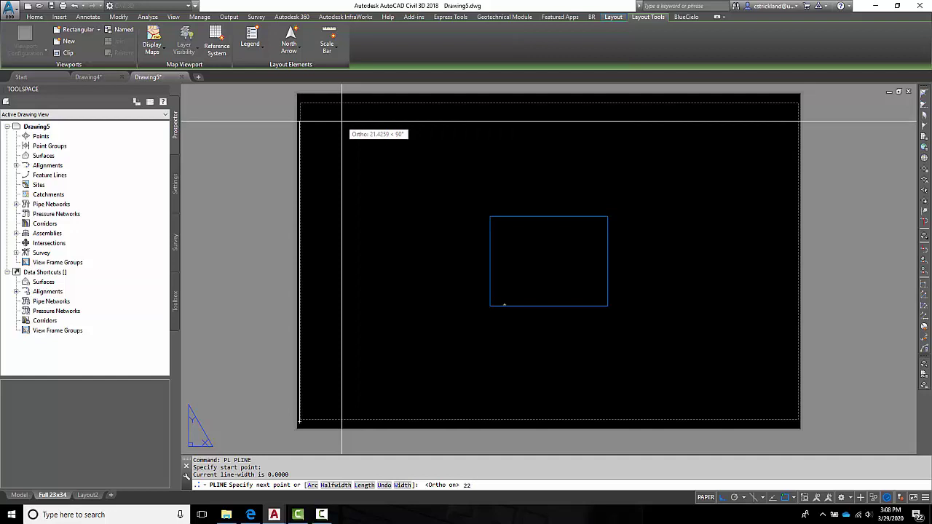
text(22)
key(Return)
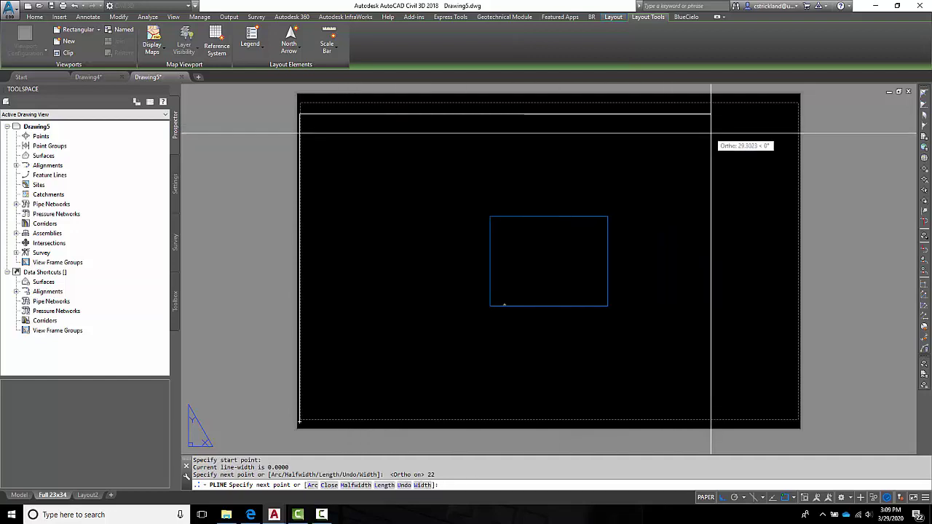
key(Return)
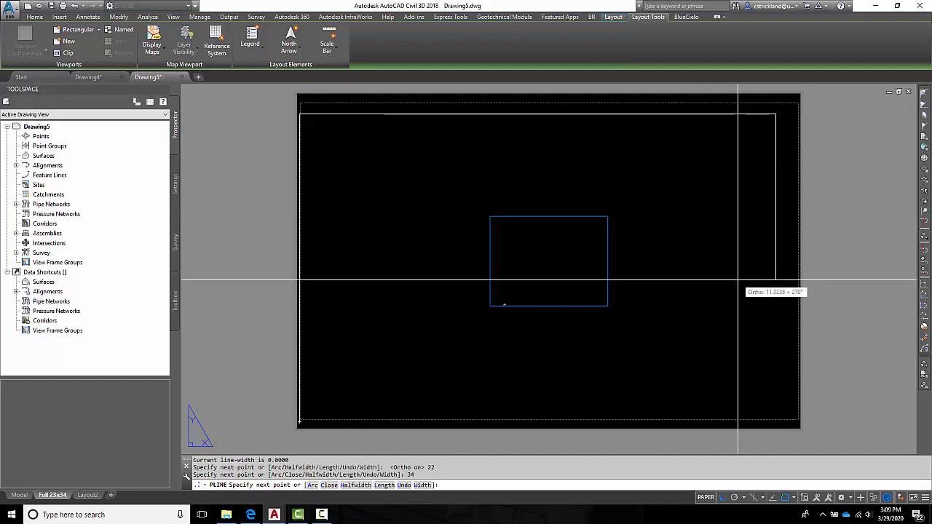
text(22)
key(Return)
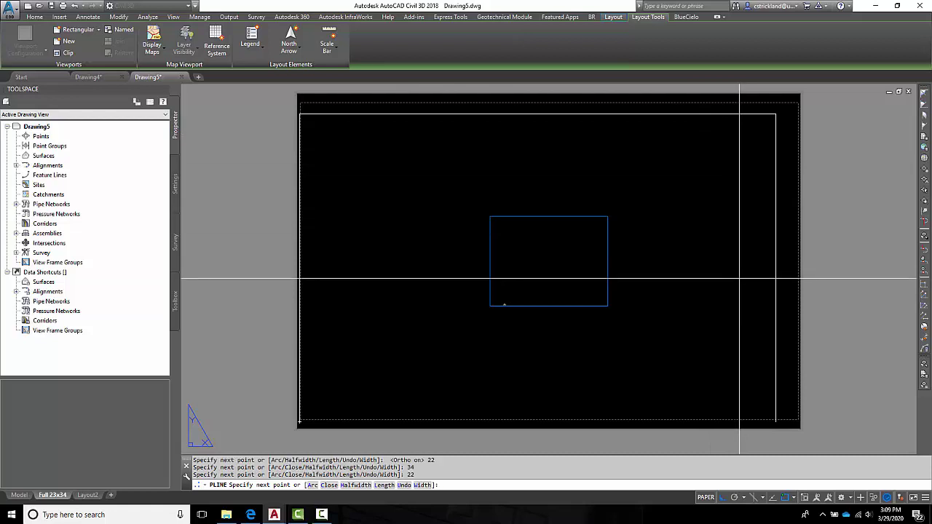
text(c)
key(Return)
key(Escape)
key(Escape)
Step: Offset the border 0.75 inward to form the inner border
text(o)
key(Return)
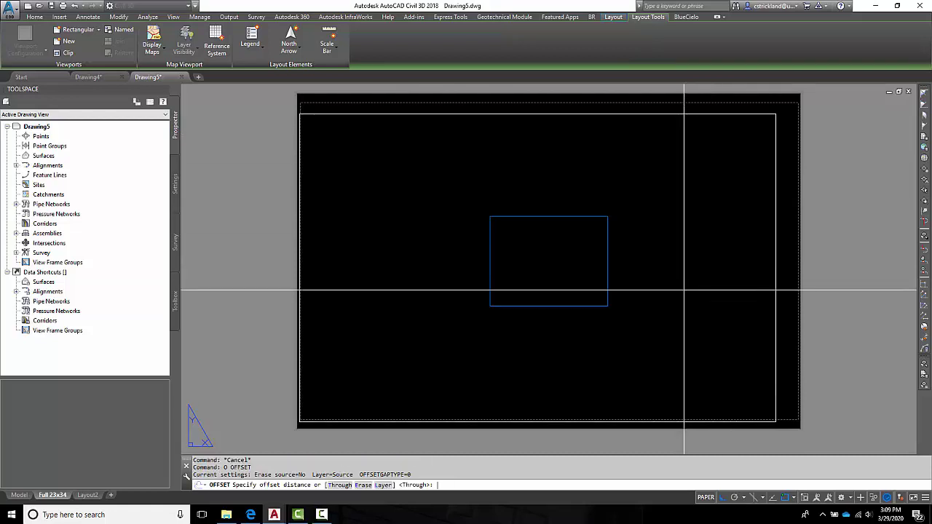
text(.75)
key(Return)
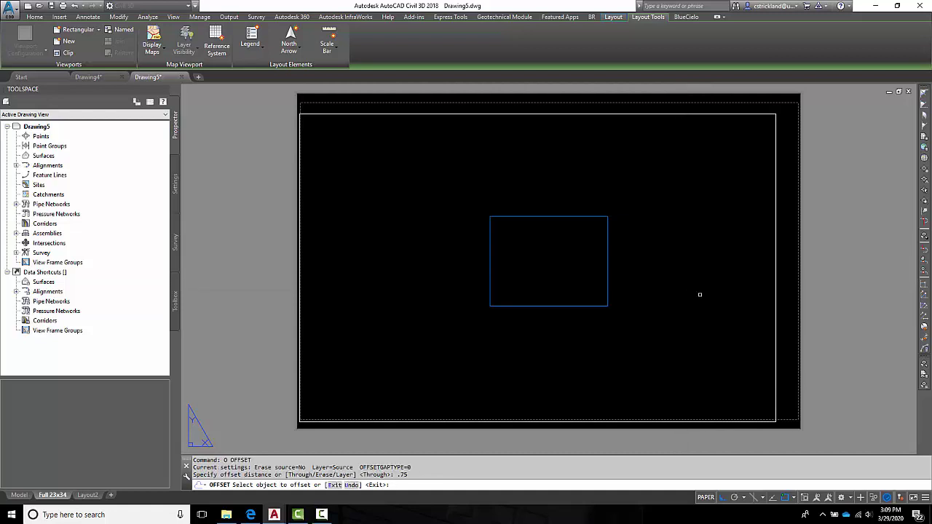
click(774, 247)
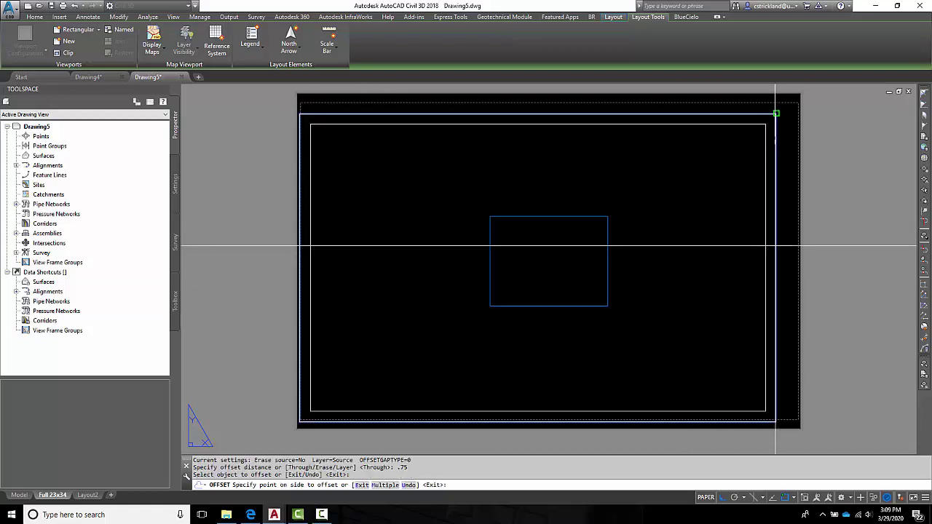
click(692, 255)
key(Escape)
key(Escape)
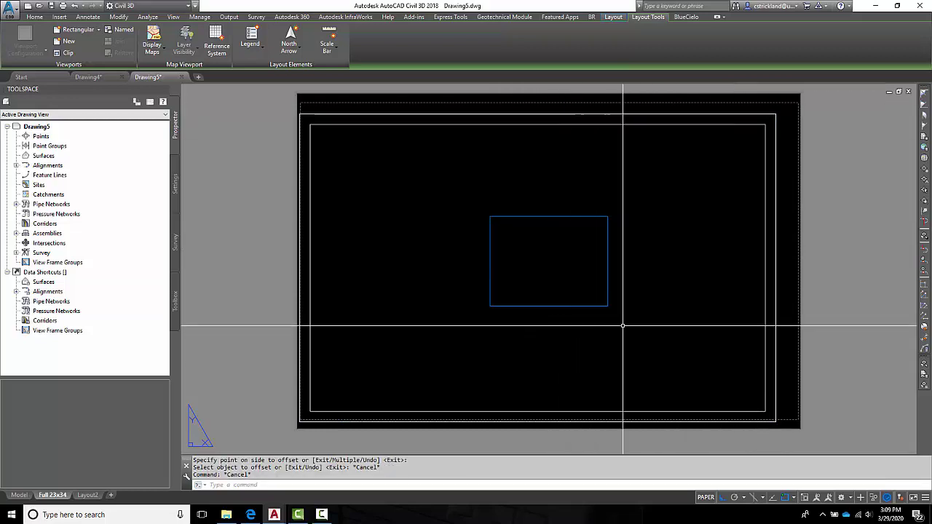
Step: Draw a vertical line down the inner border's right edge
key(Escape)
text(l)
key(Return)
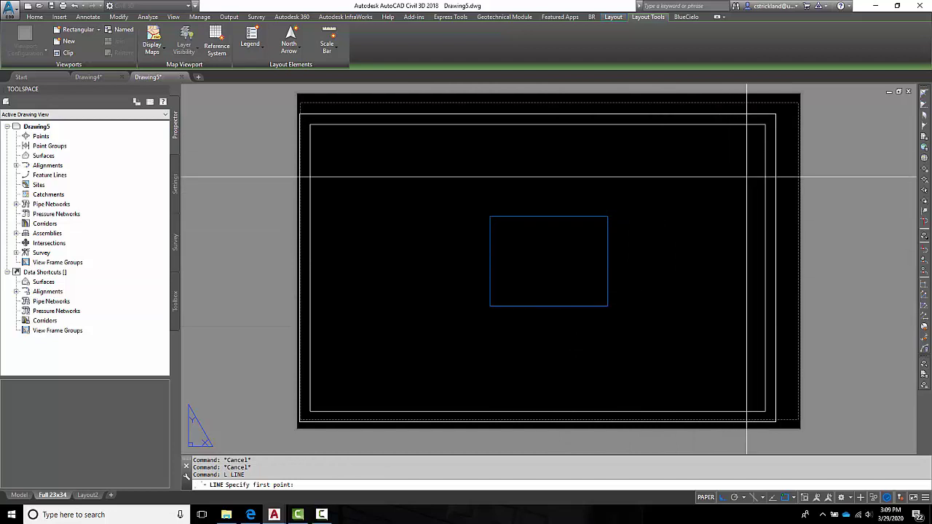
click(766, 124)
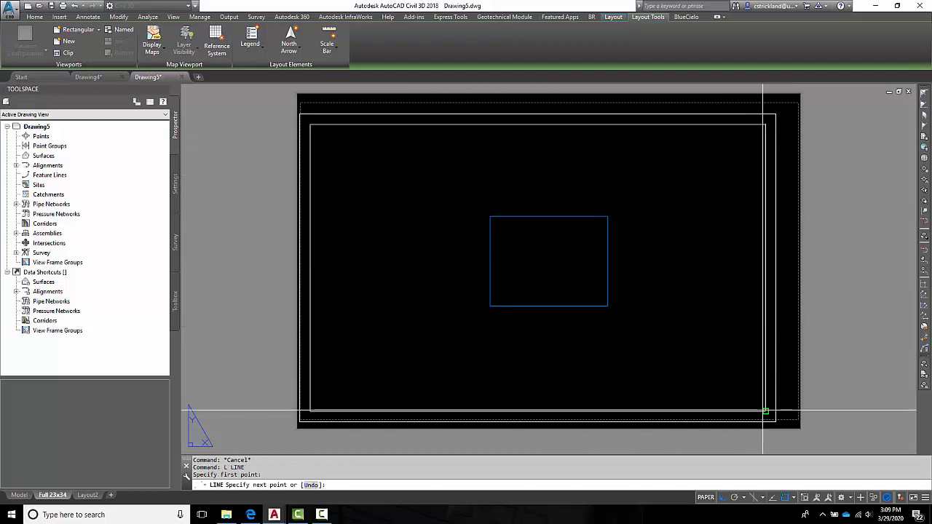
click(750, 391)
key(Return)
click(766, 383)
text(u)
key(Return)
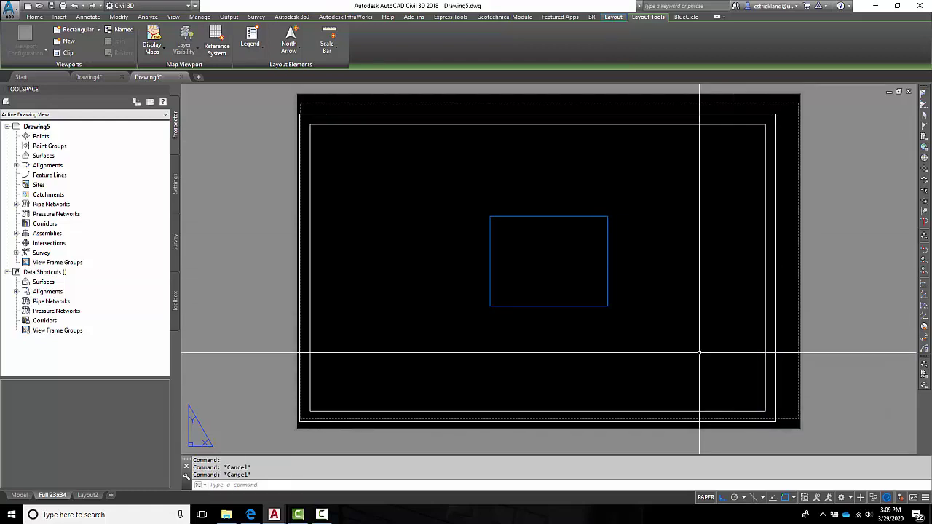
Step: Move that line 3 units left to mark off the title strip
text(m)
key(Return)
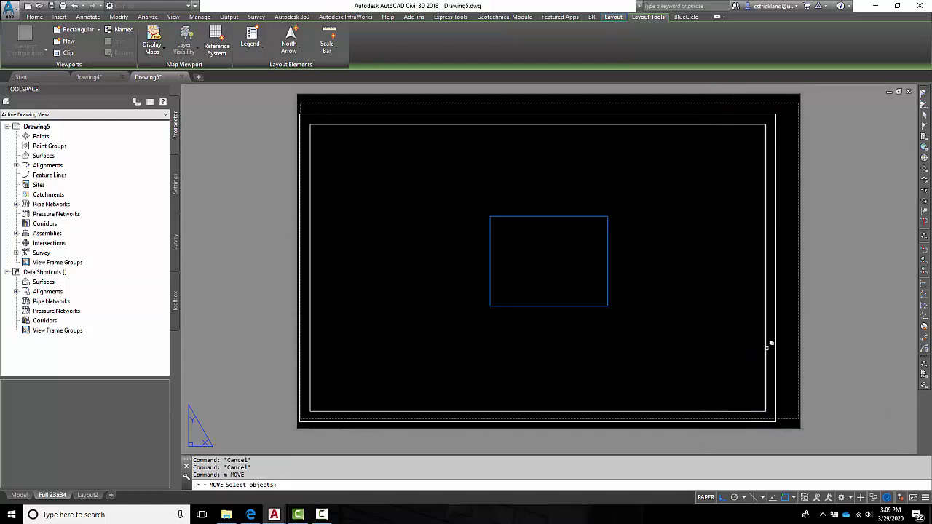
click(764, 347)
click(802, 385)
key(Return)
click(747, 380)
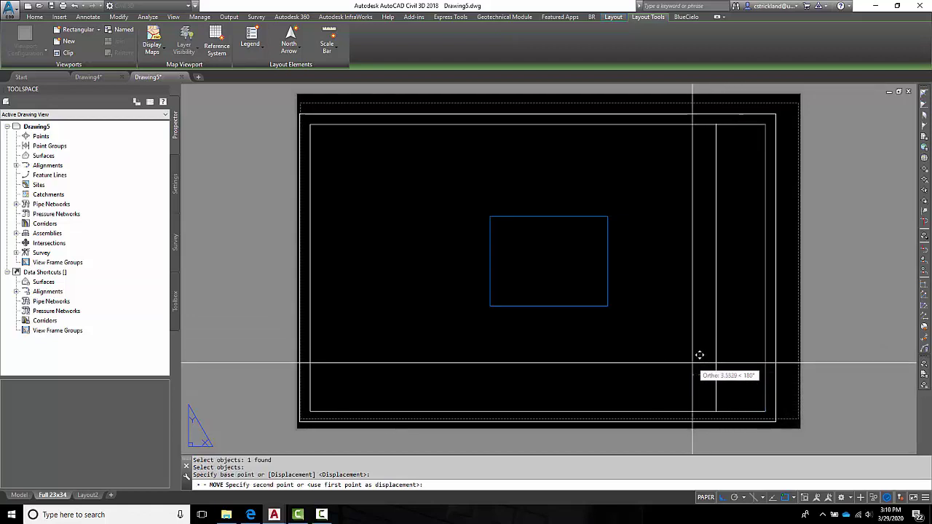
text(3)
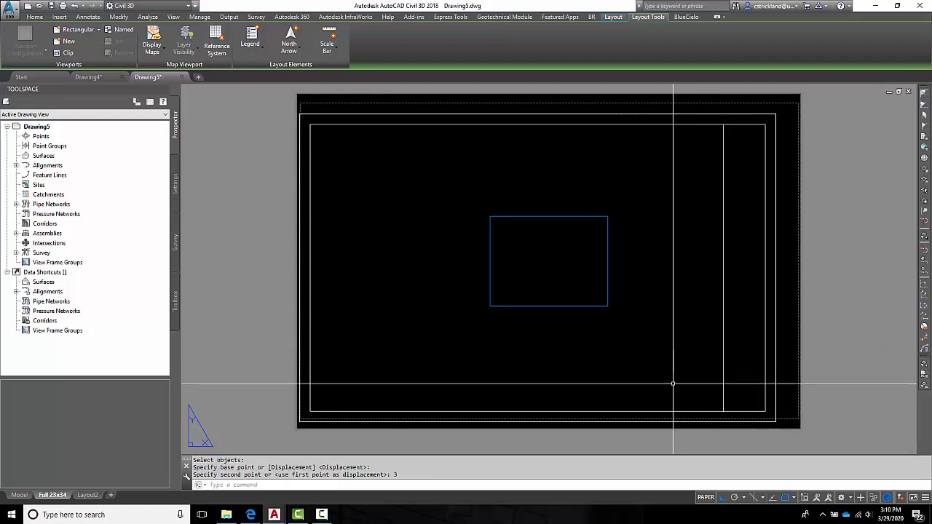
key(Escape)
key(Escape)
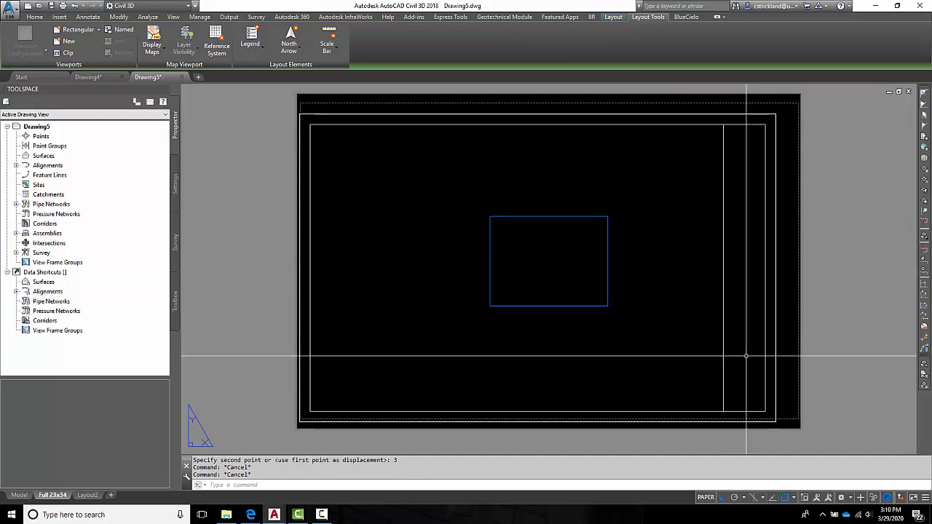
Step: Stretch the viewport's corners to the inner border's top-left and the title-strip line's bottom
click(632, 321)
click(585, 282)
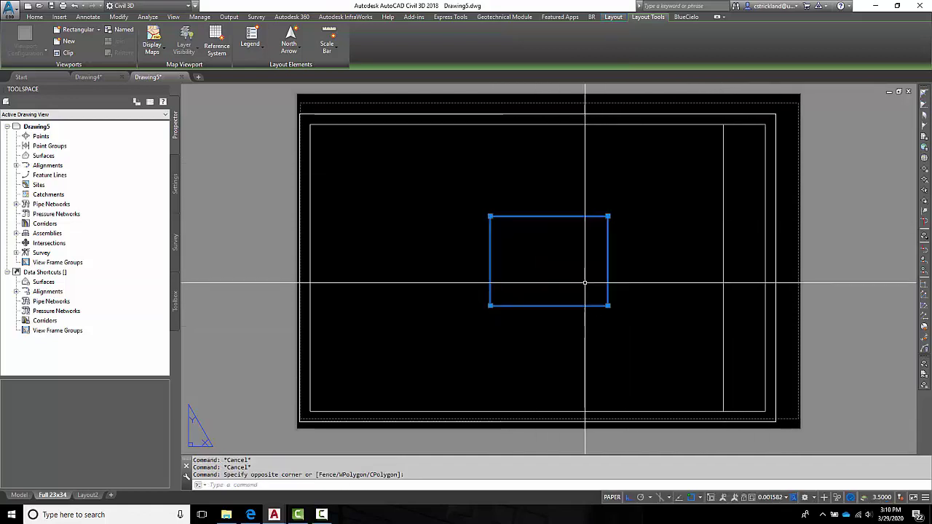
click(490, 216)
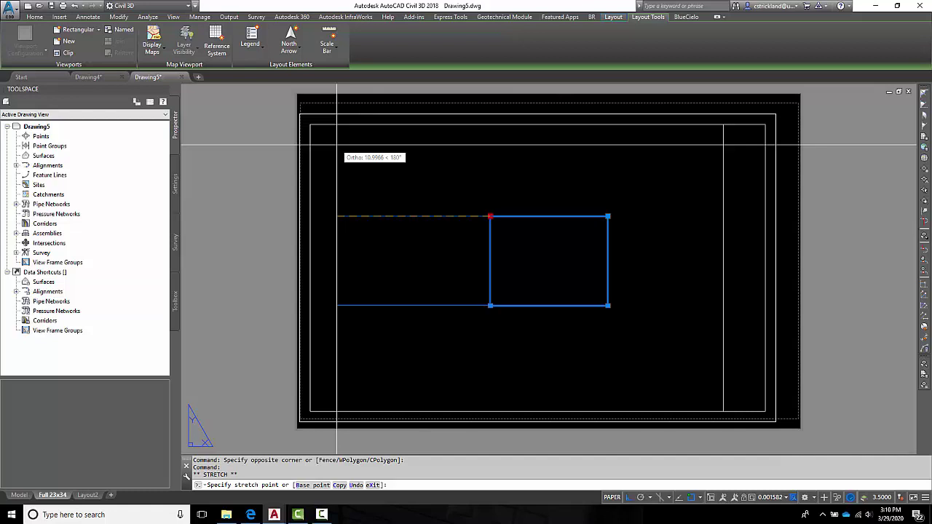
key(F8)
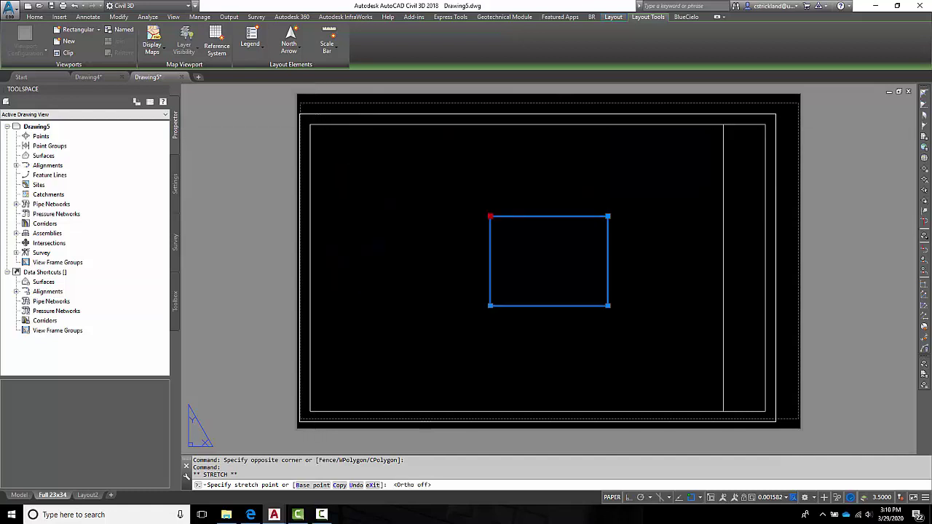
click(310, 124)
click(608, 306)
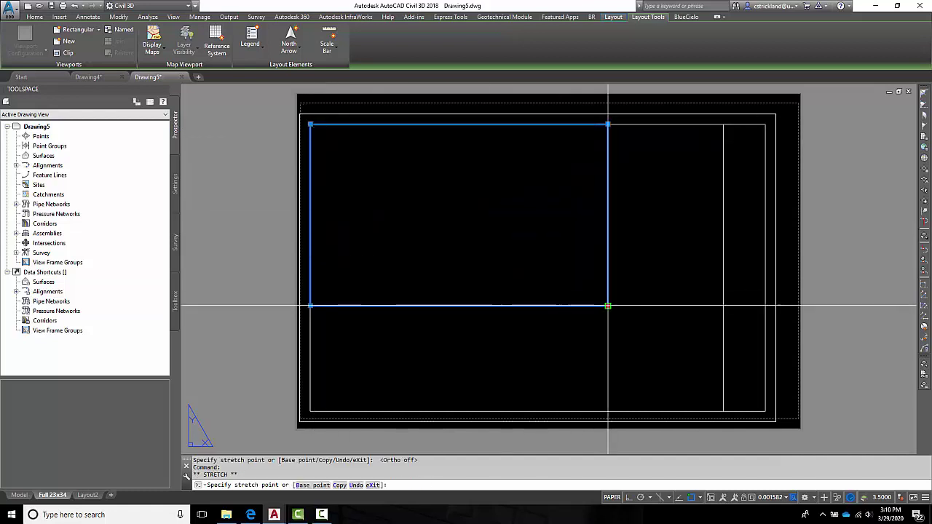
click(723, 411)
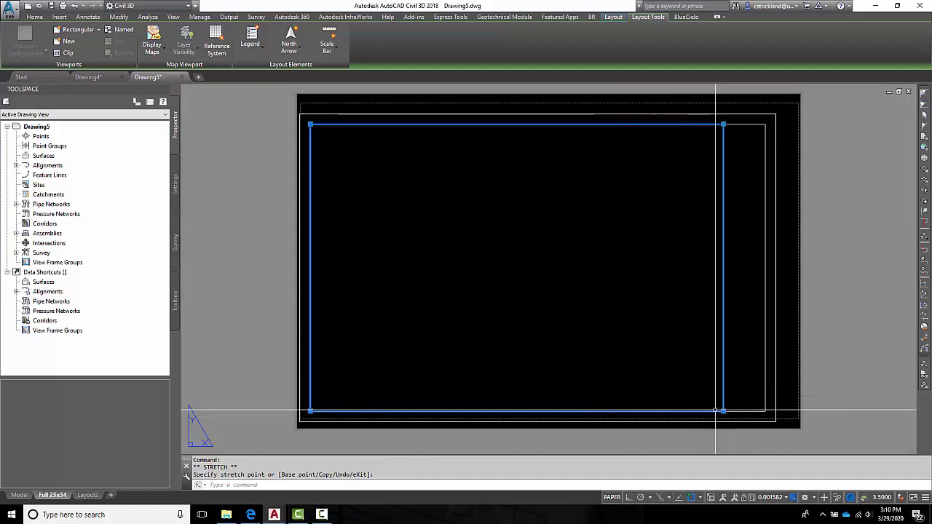
key(Escape)
key(Escape)
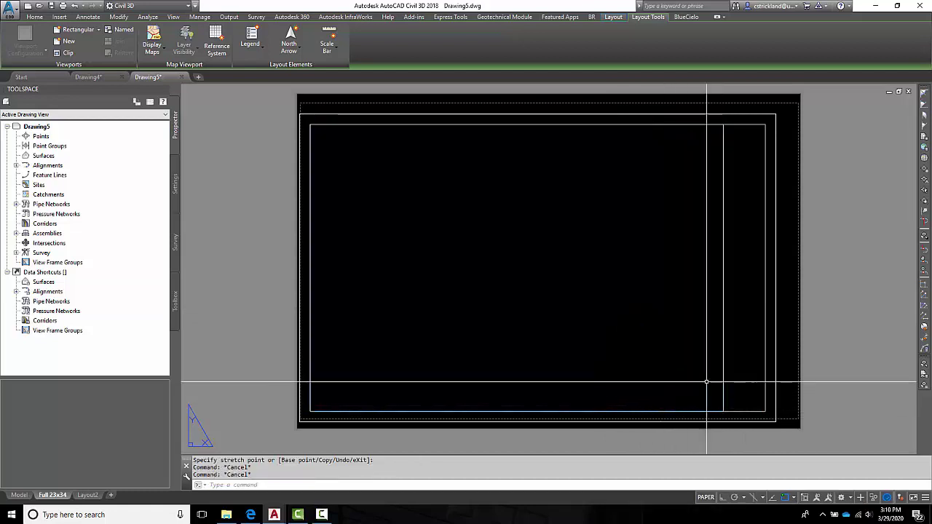
scroll(743, 397, up, 5)
scroll(743, 397, down, 4)
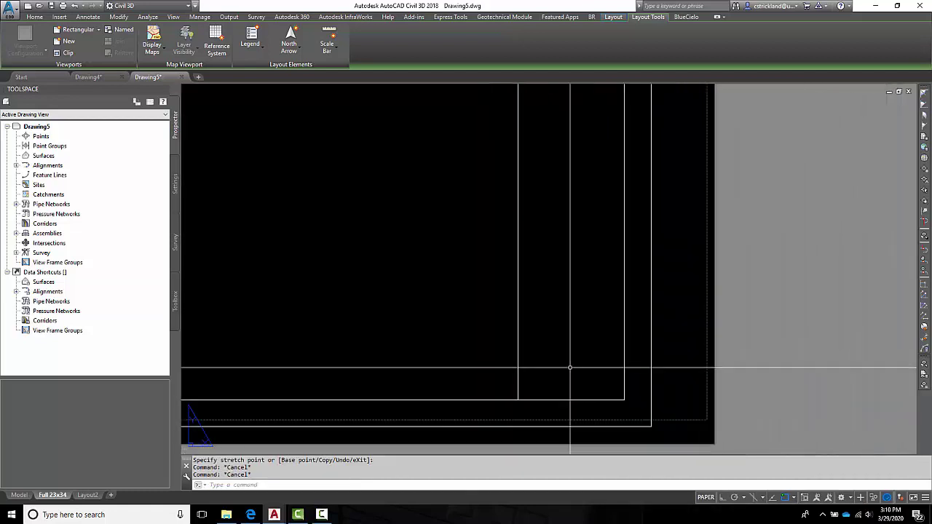
Step: Start multiline text (T) with object snap off and draw its box inside the title strip
text(m)
key(Return)
key(Escape)
key(Escape)
text(t)
key(Return)
scroll(557, 314, up, 3)
scroll(510, 291, down, 3)
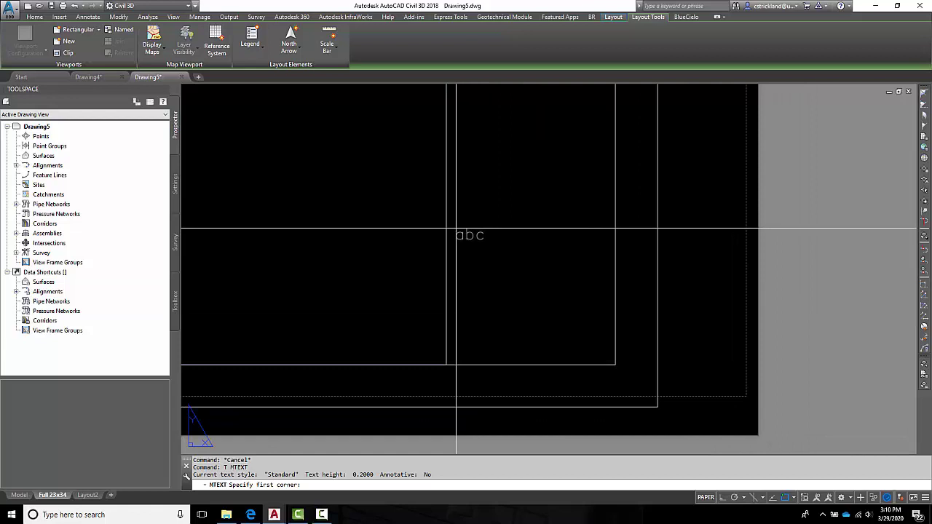
key(F3)
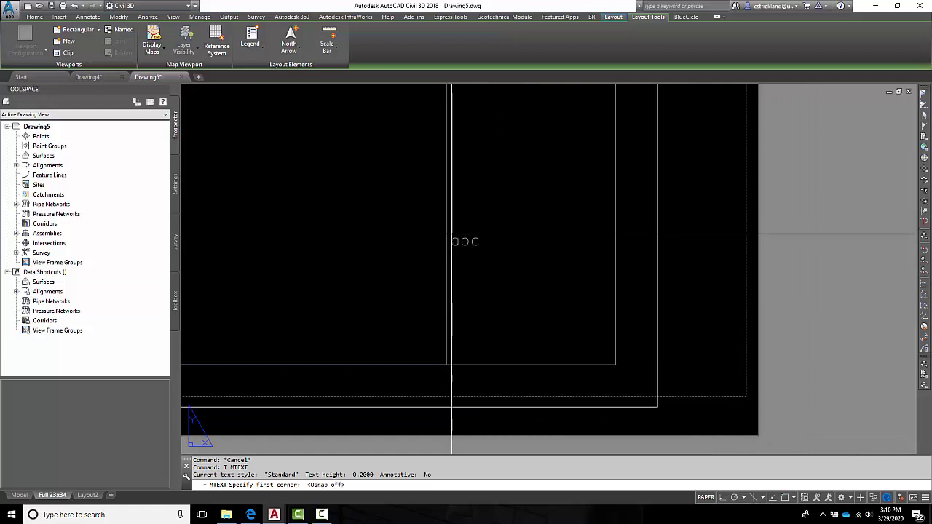
click(450, 234)
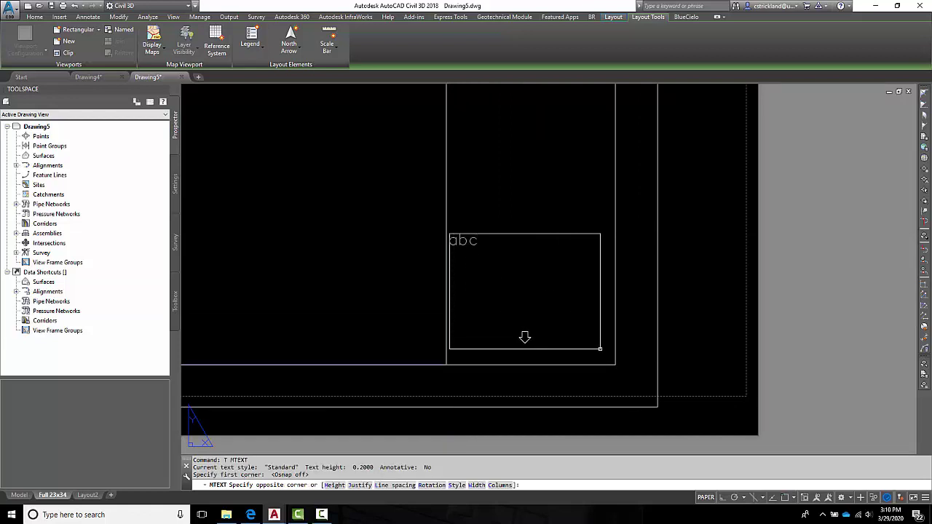
click(610, 359)
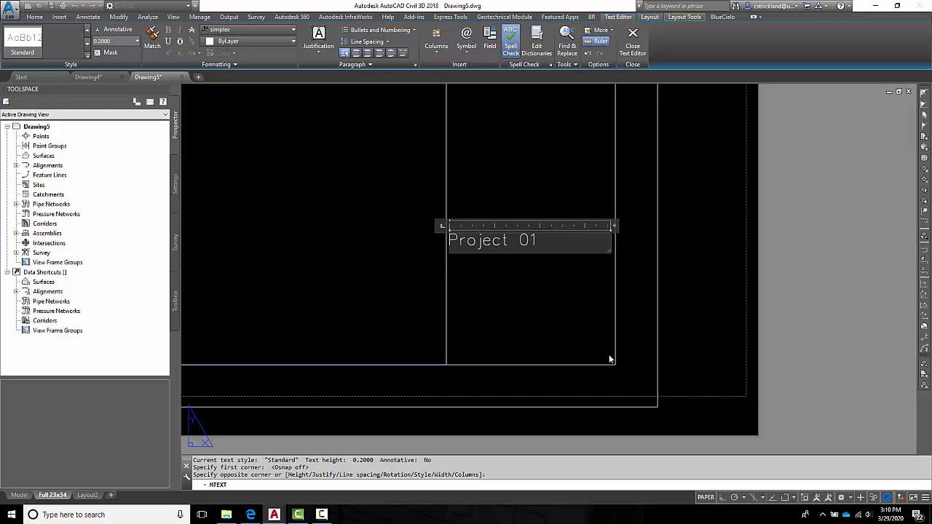
Step: Enter the three title lines: Project 01, the designer's name, and March 29, 2020
key(Return)
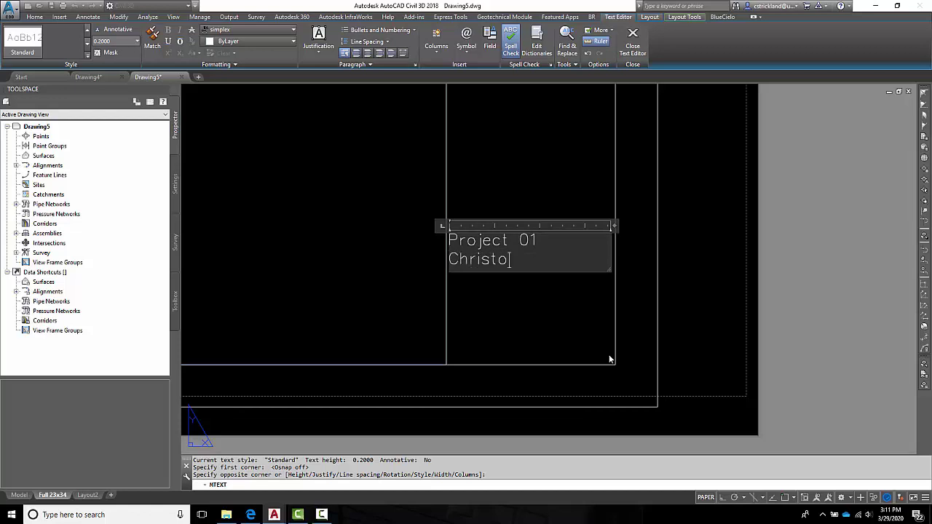
key(Return)
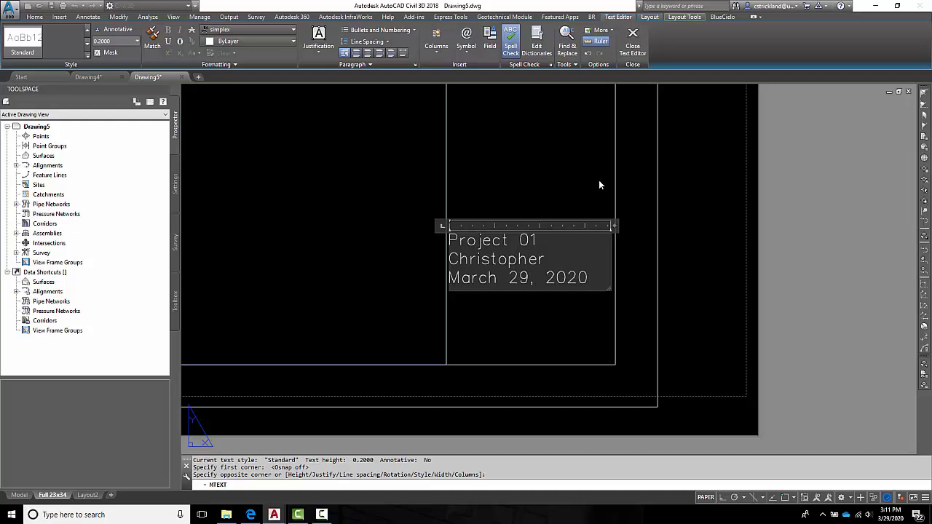
click(633, 43)
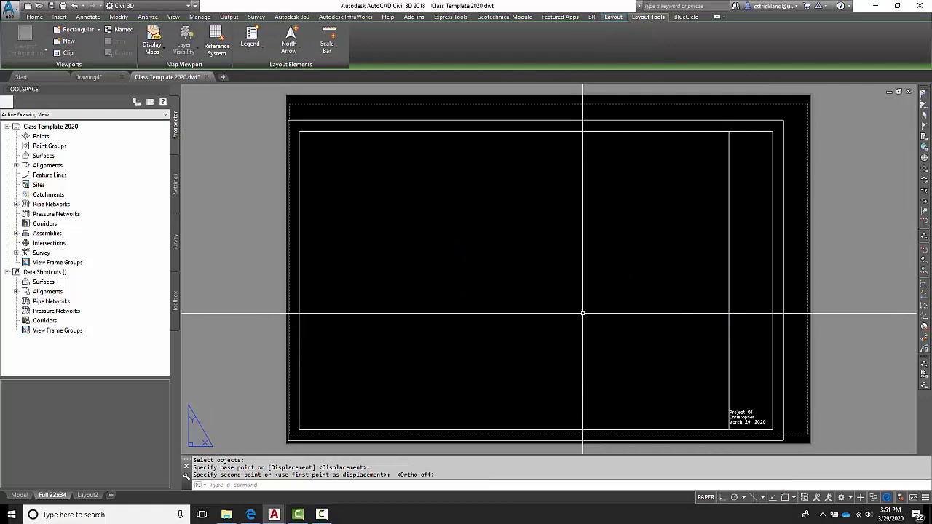
middle_click(583, 313)
middle_click(583, 314)
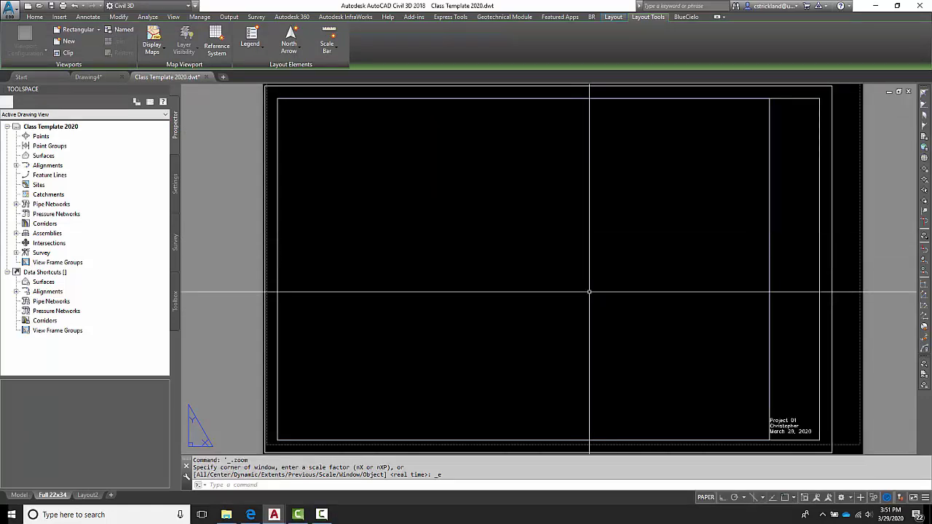
scroll(589, 292, down, 3)
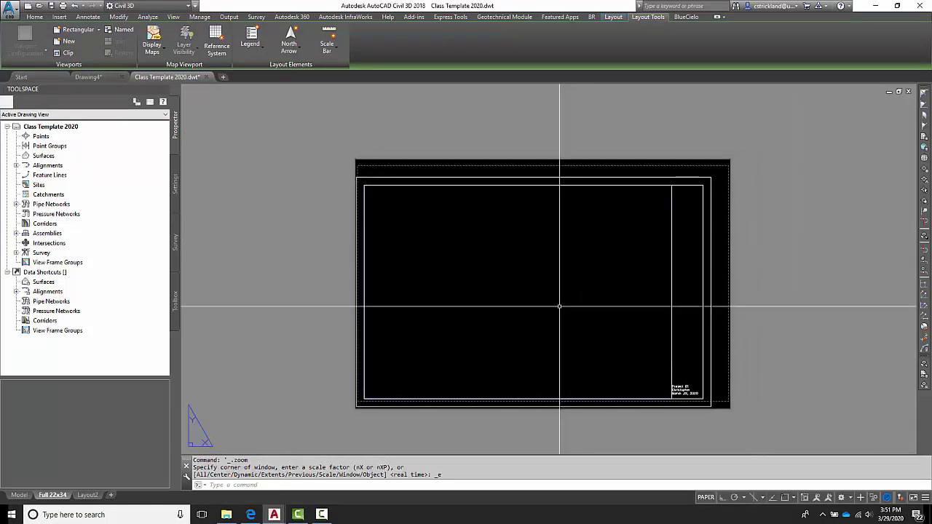
scroll(559, 306, up, 2)
scroll(559, 306, down, 2)
scroll(561, 304, up, 2)
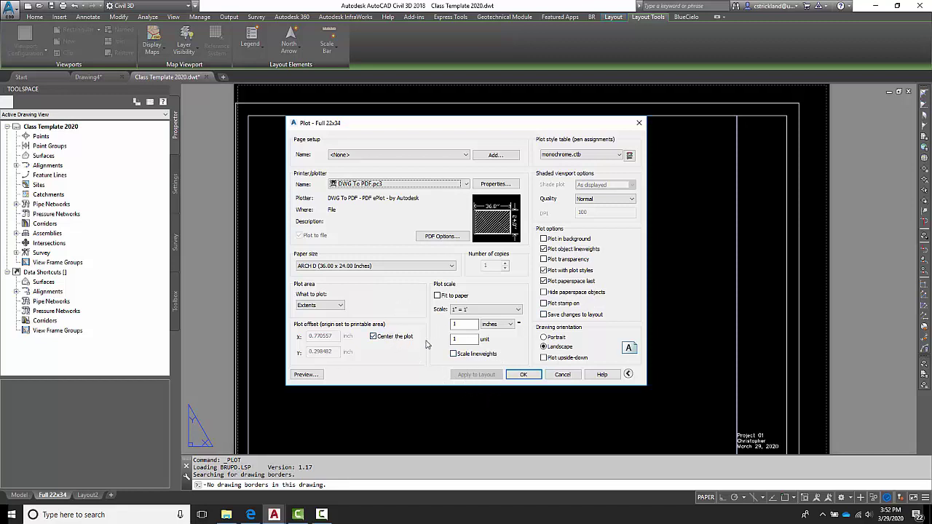
Step: Keep Center the plot on and apply the DWG To PDF, ARCH D, Extents settings to the layout
click(373, 337)
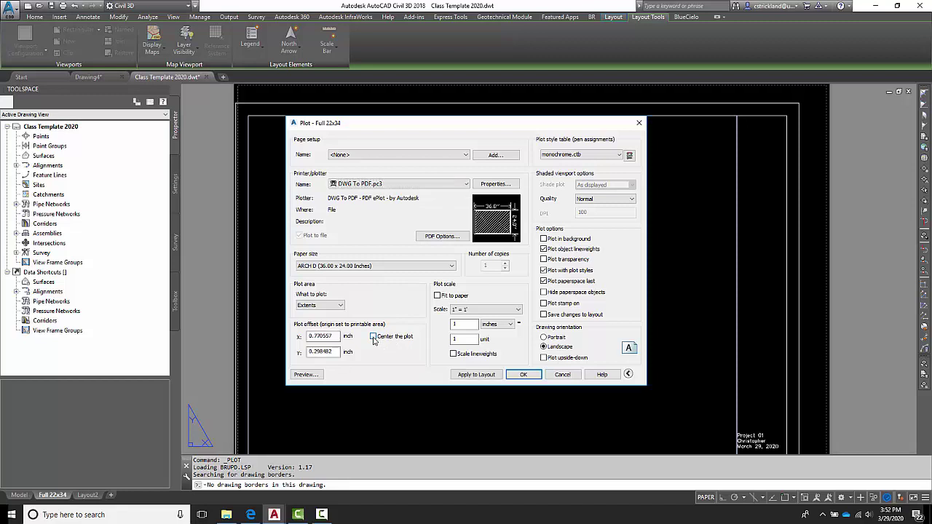
click(373, 338)
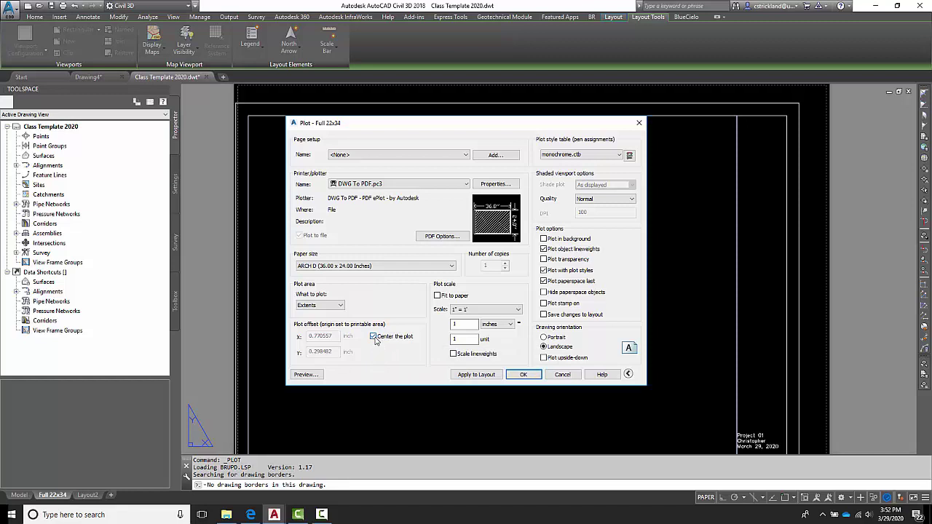
click(475, 374)
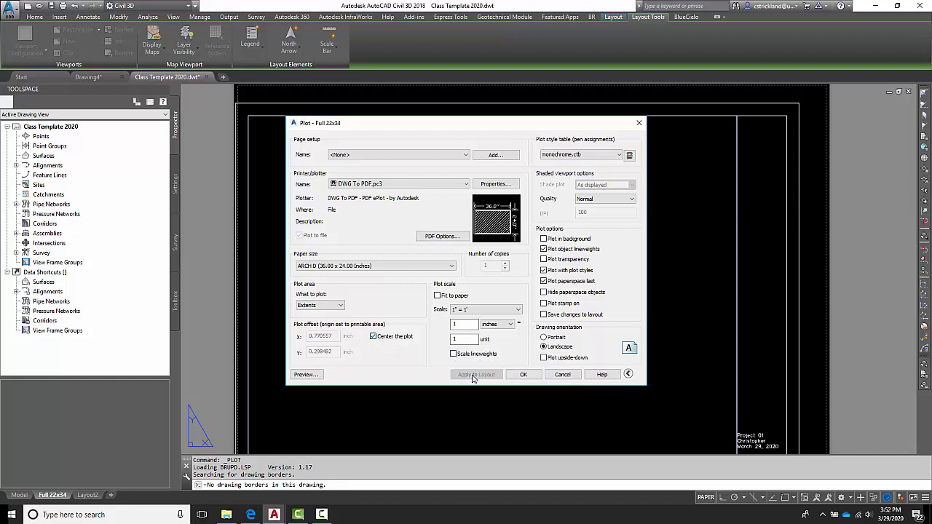
Step: Preview the plotted sheet, exit the preview, and cancel without printing
click(314, 374)
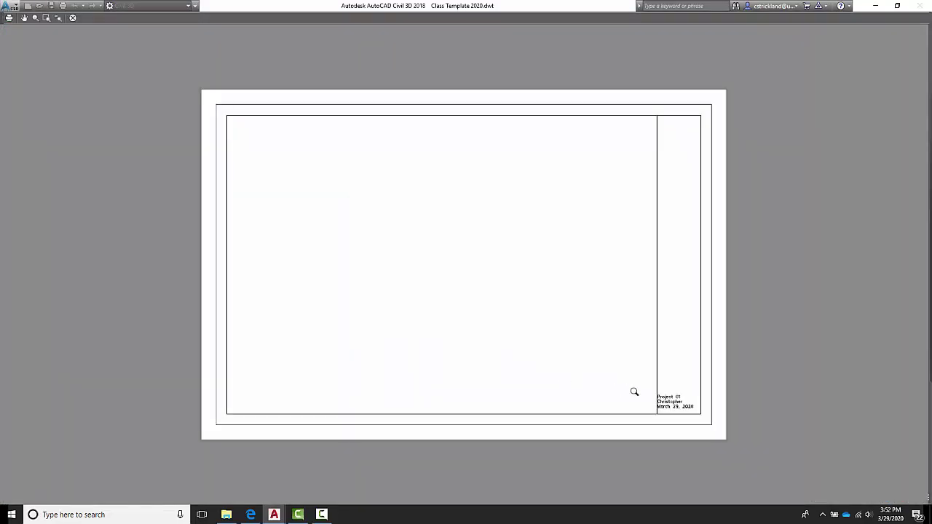
right_click(467, 259)
click(491, 266)
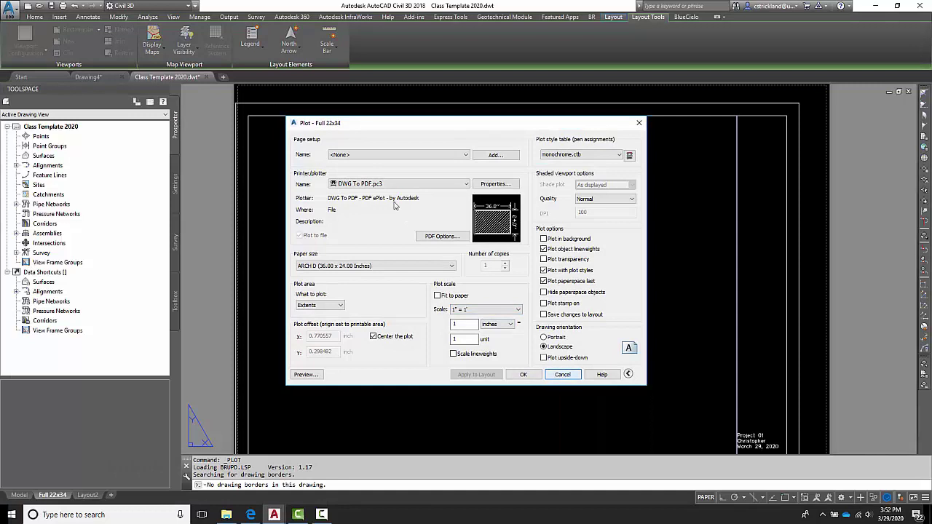
click(563, 375)
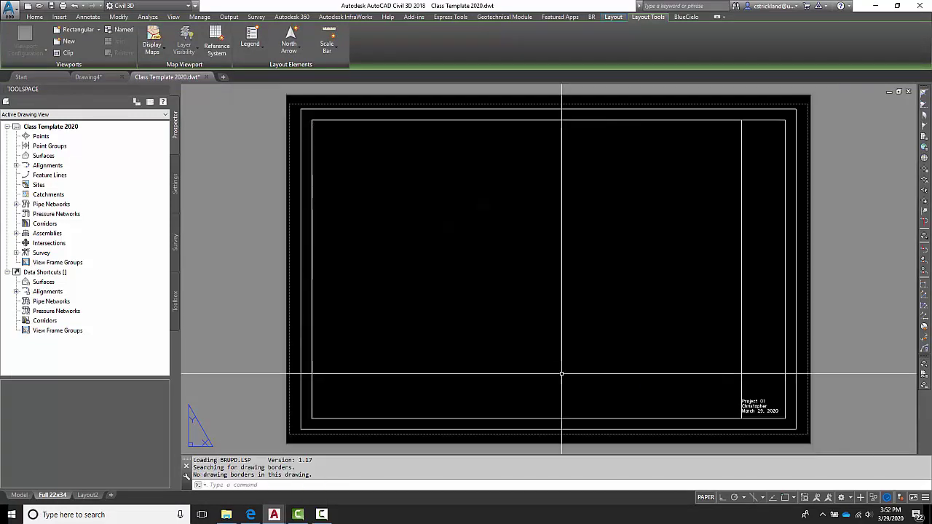
Step: Zoom to extents and save as Drawing Template (*.dwt), replacing the existing Class Template 2020.dwt
middle_click(699, 321)
middle_click(699, 321)
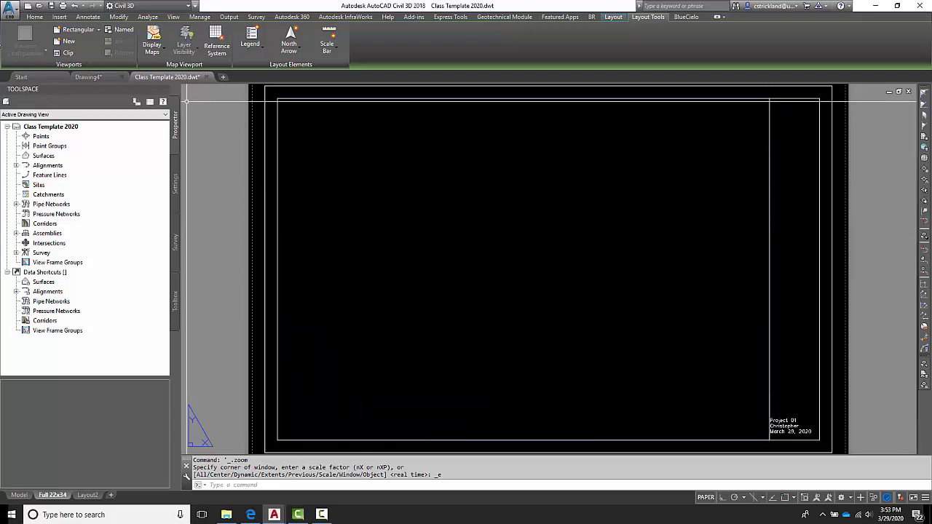
click(10, 10)
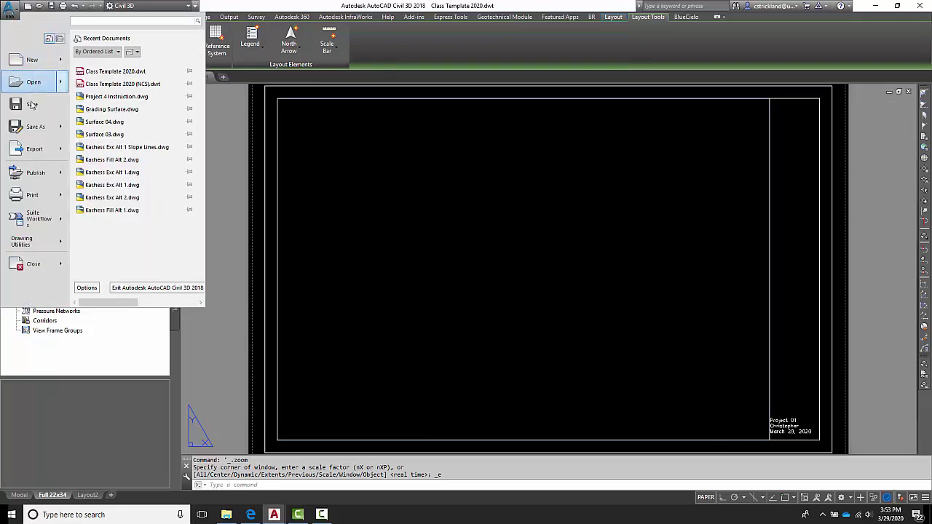
click(31, 127)
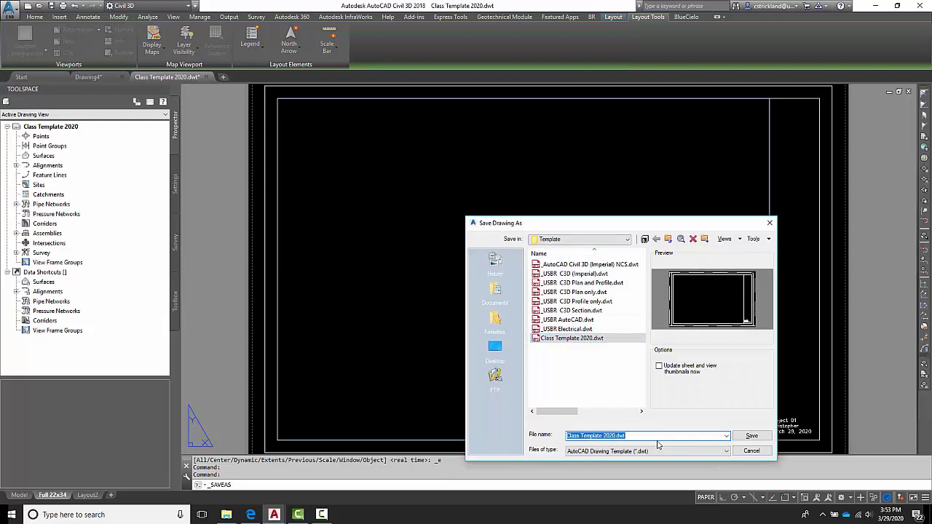
click(724, 453)
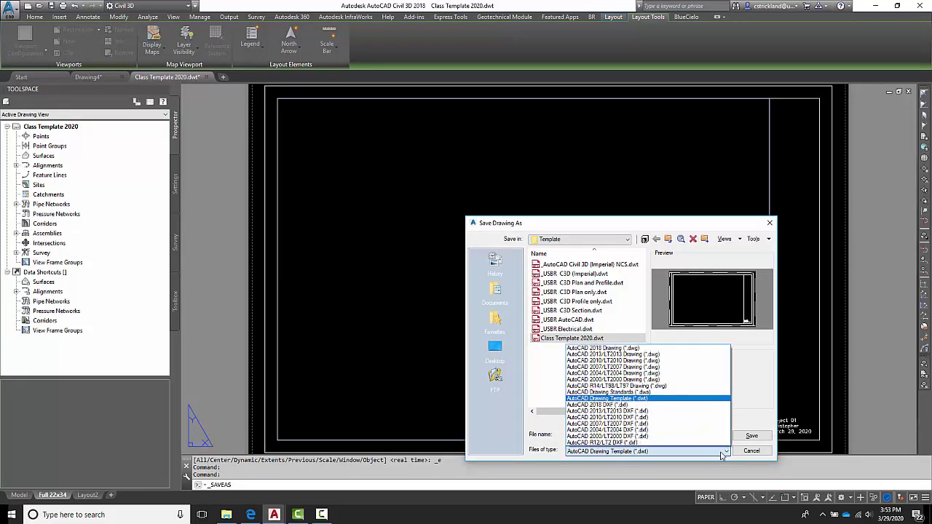
click(641, 400)
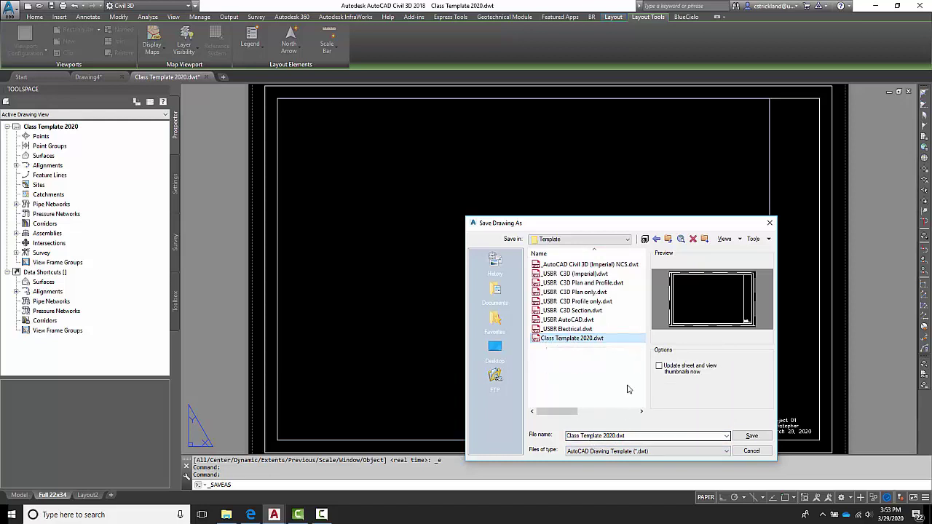
click(753, 437)
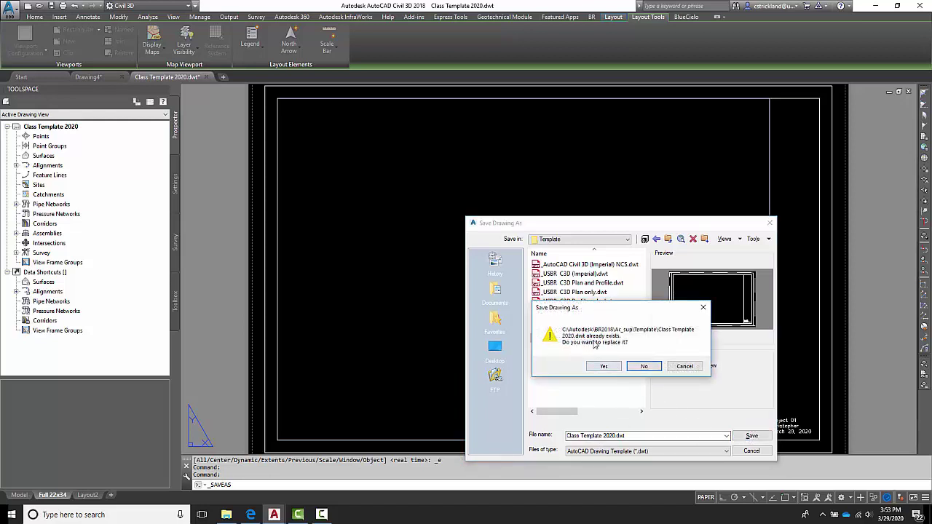
click(603, 367)
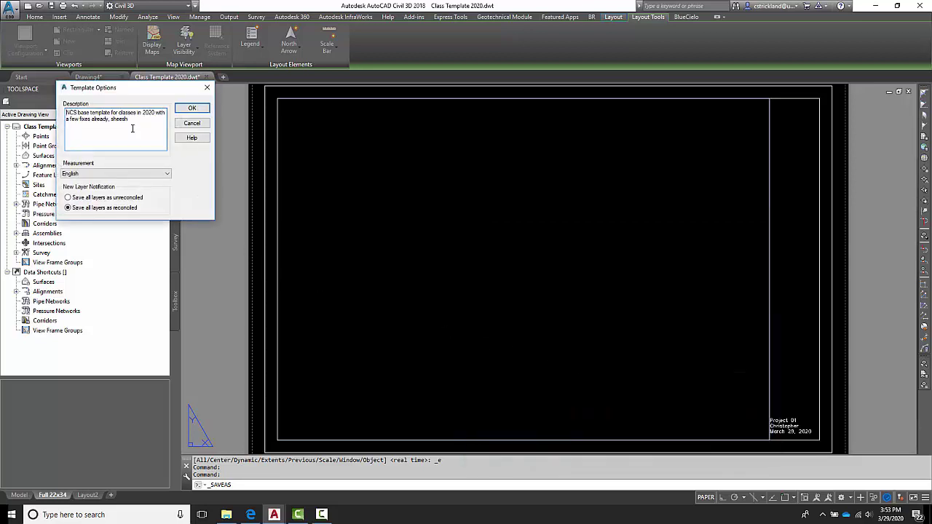
Step: Change the template description to 'NCS Template for class.' and confirm
drag(133, 127, 71, 128)
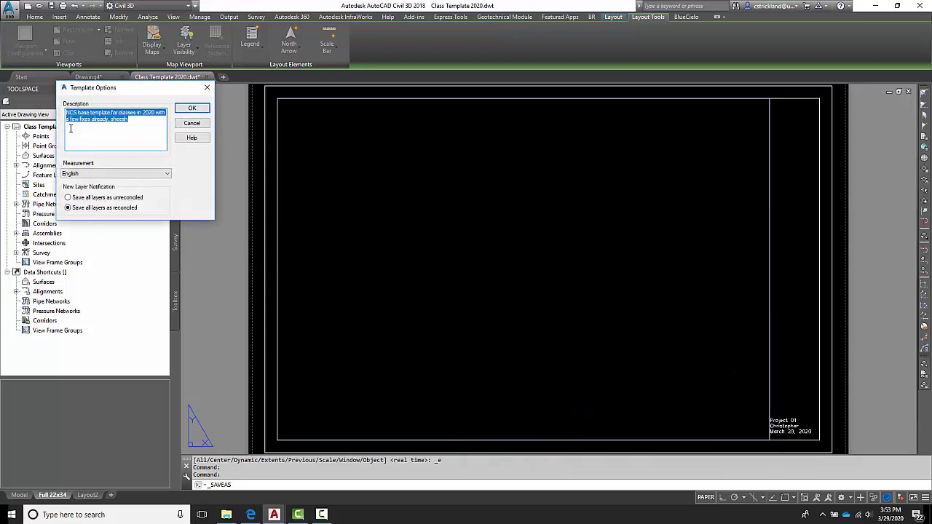
text(NCS Template for class)
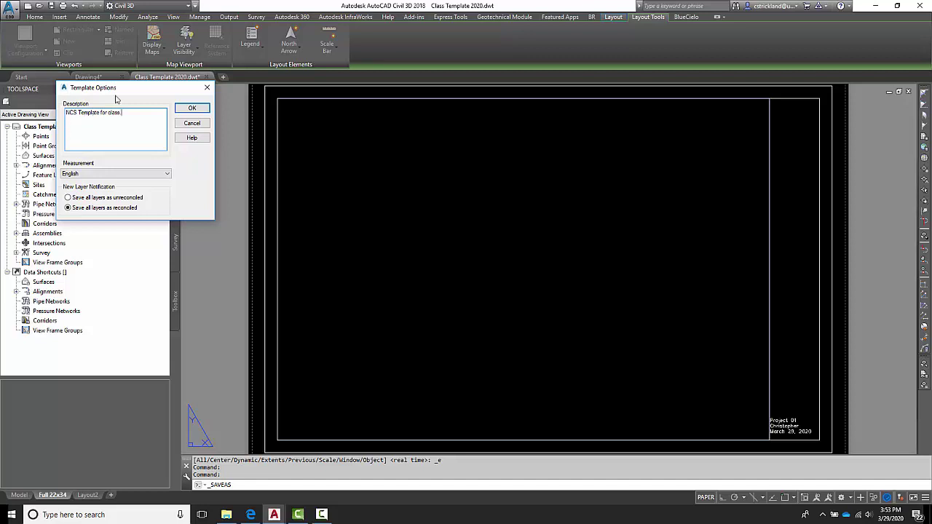
text(.)
click(192, 109)
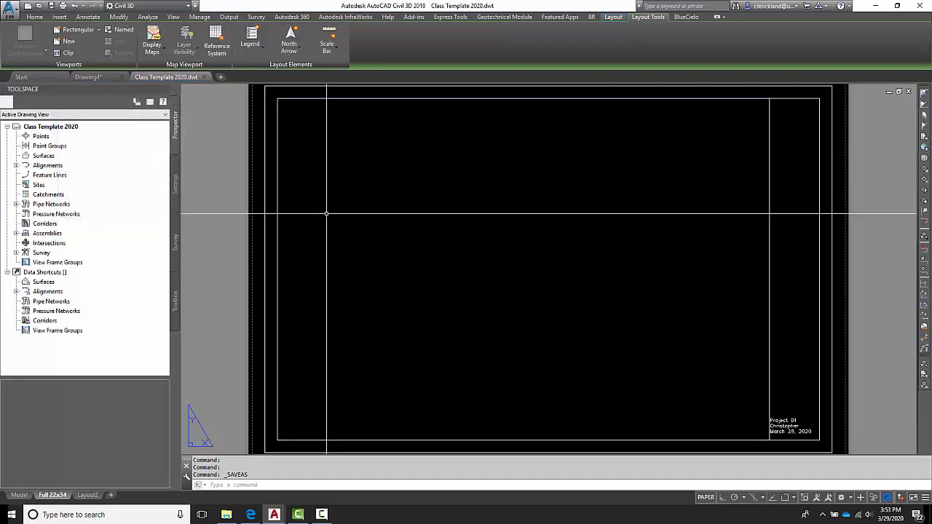
Step: Close the Class Template 2020.dwt drawing tab
click(204, 77)
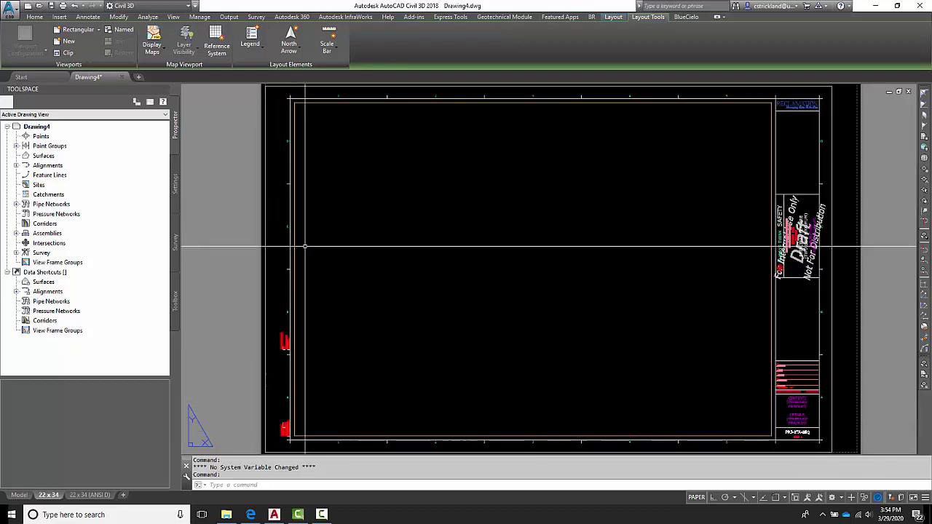
Step: Create a new drawing from the Class Template 2020.dwt template
click(8, 15)
click(8, 15)
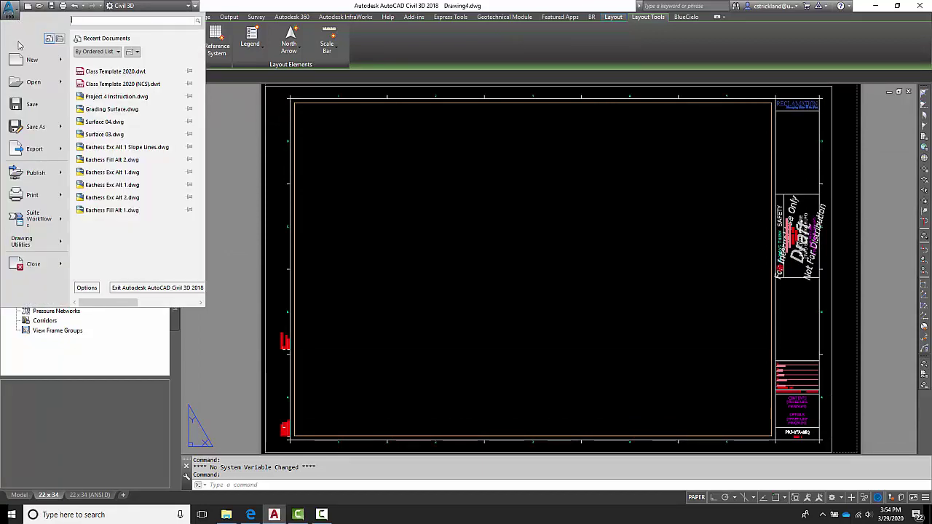
click(31, 60)
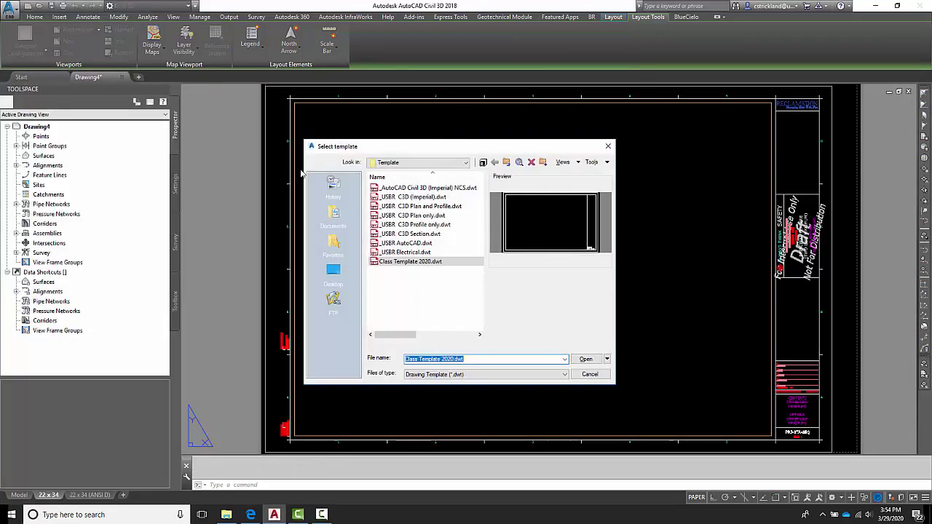
click(402, 263)
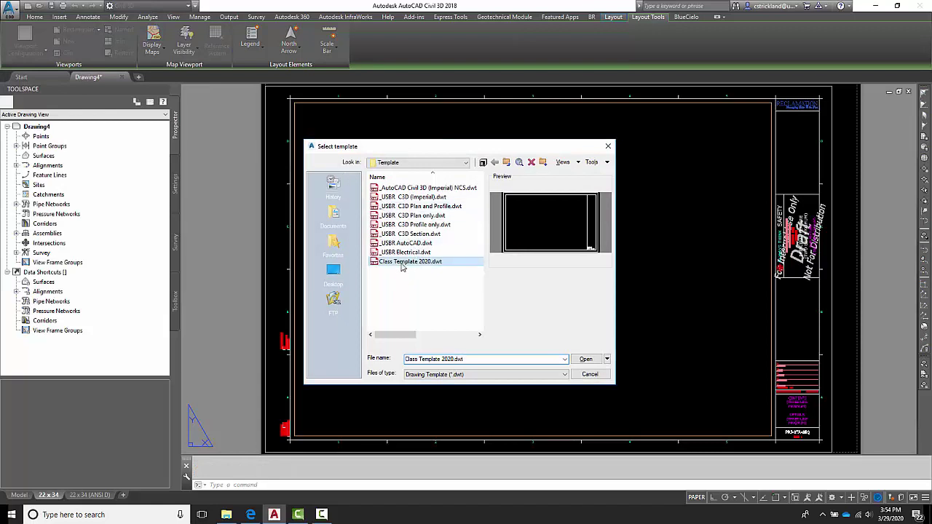
click(586, 359)
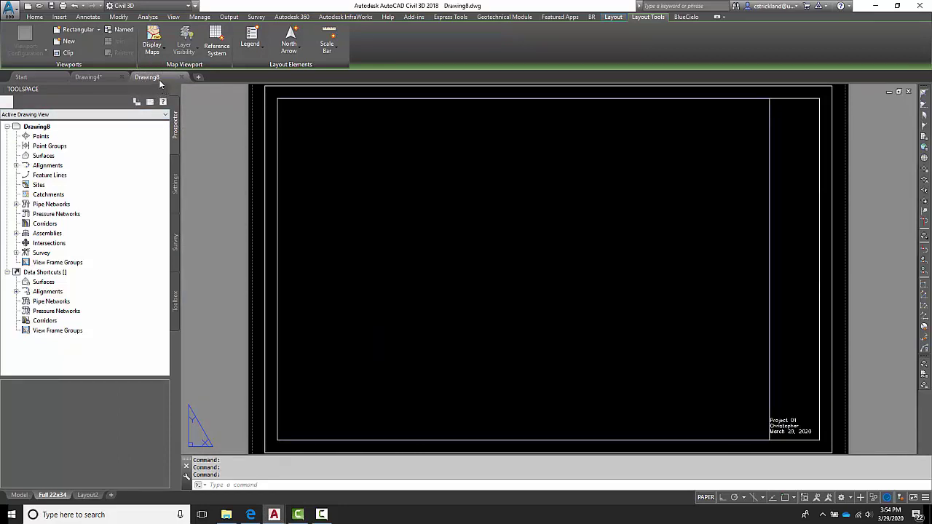
Step: Check model space, then return to the Full 22x34 layout with its title strip
mouse_move(160, 80)
click(19, 496)
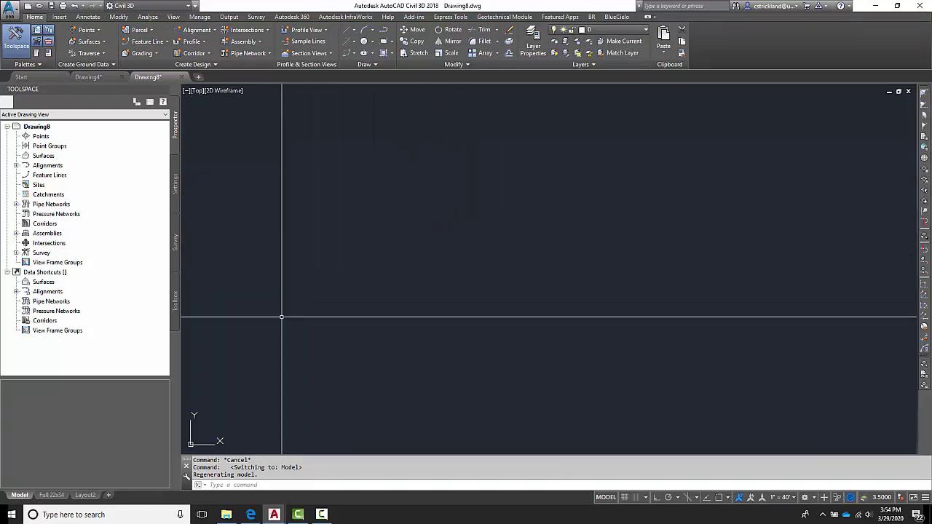
click(51, 495)
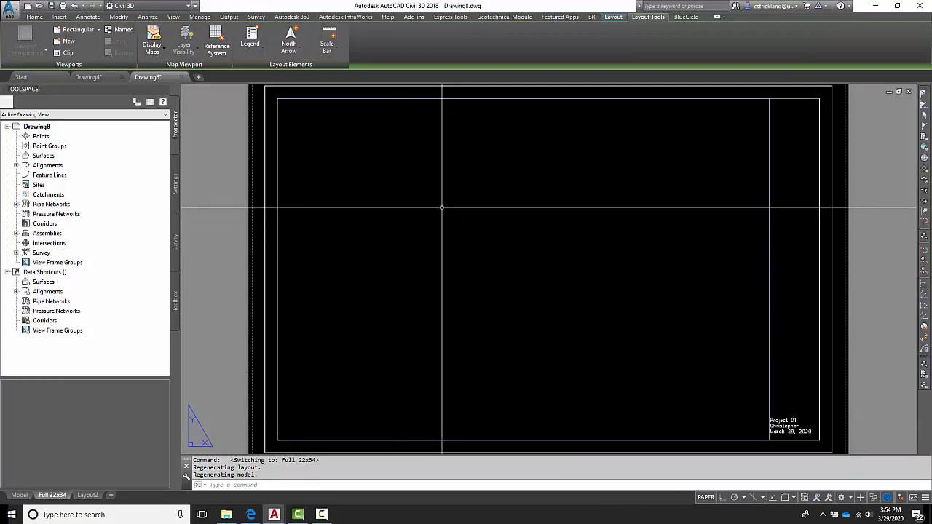